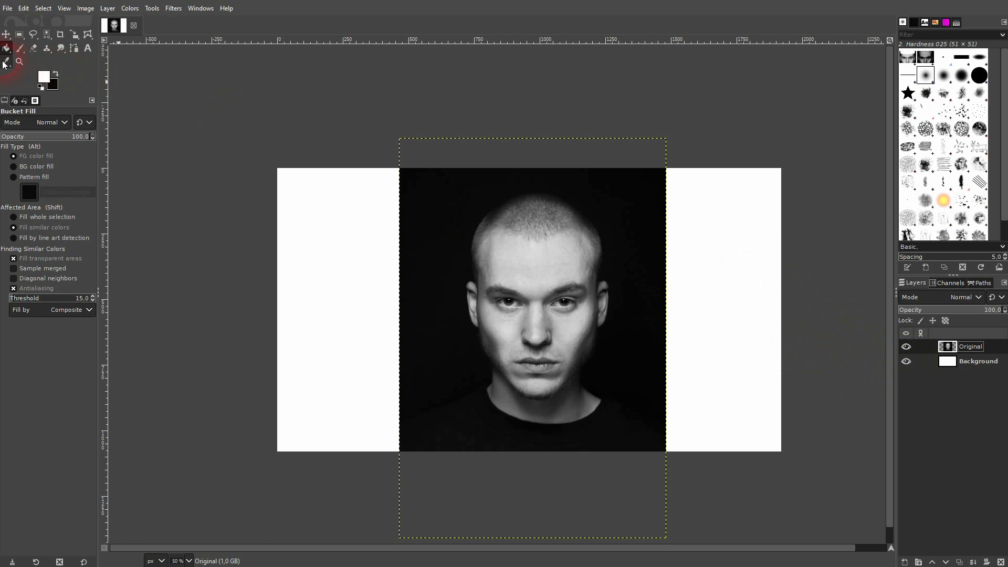
Step: Sample the near-black backdrop colour from the photo and fill the white Background layer with it
click(6, 61)
click(647, 200)
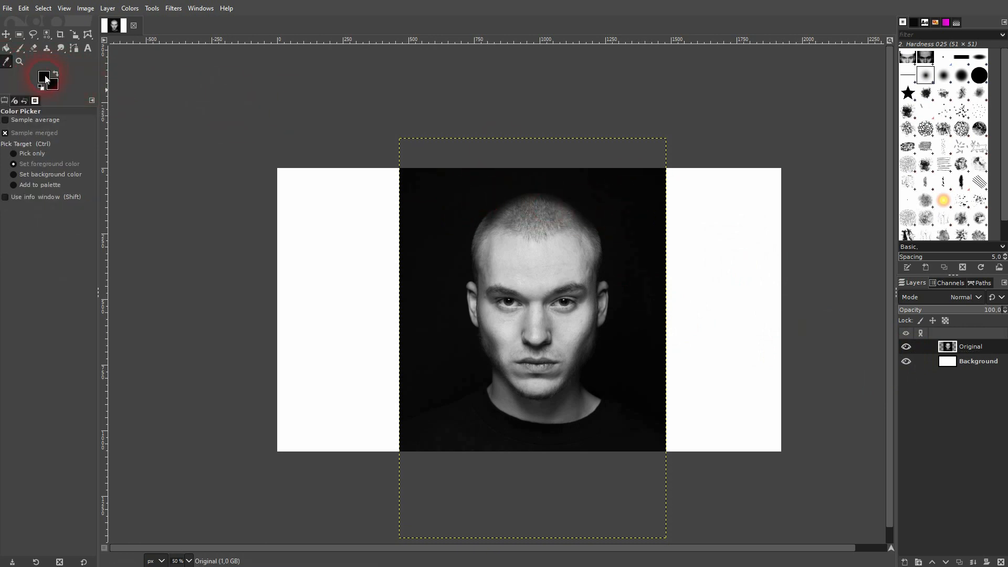
click(45, 78)
click(393, 231)
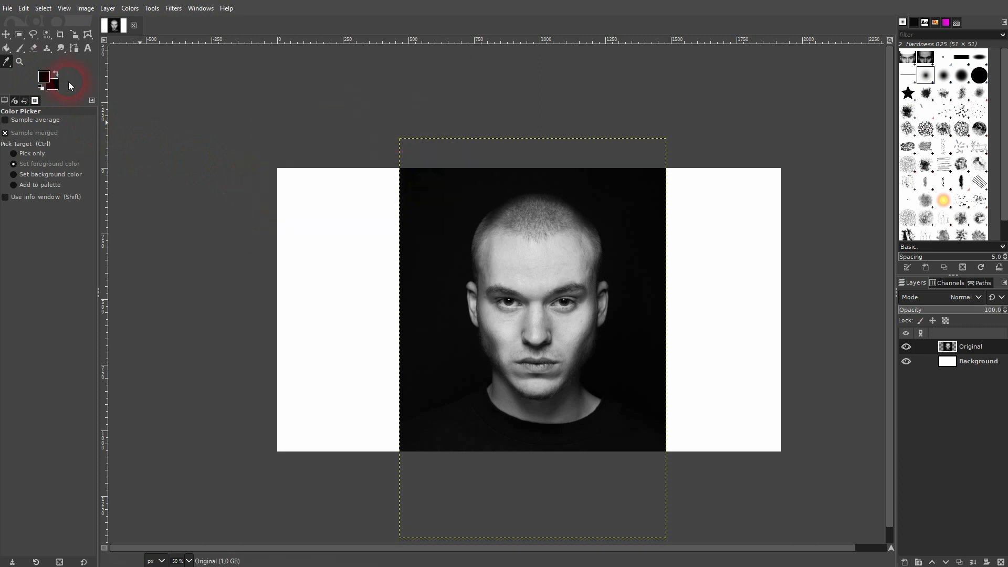
click(7, 48)
click(977, 360)
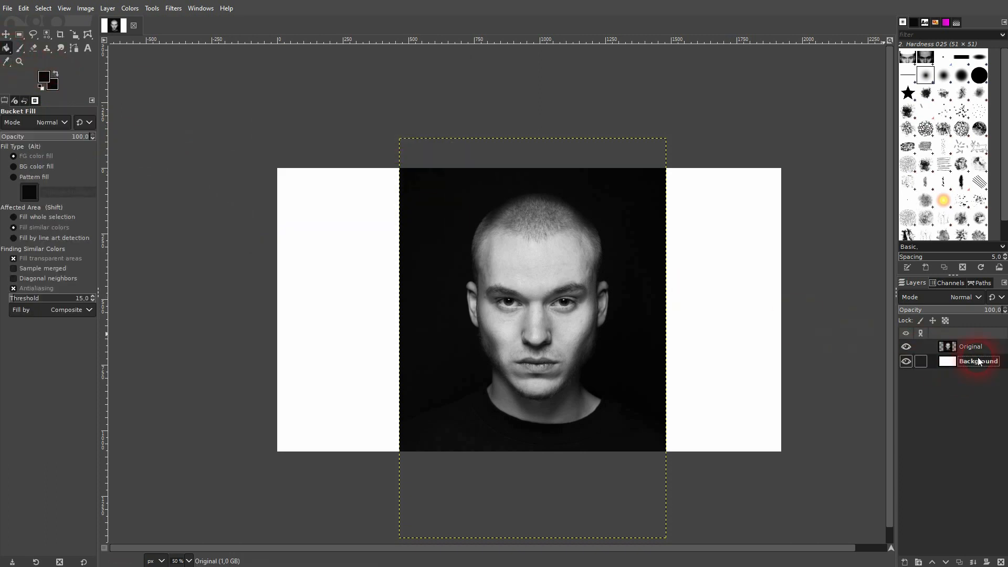
click(765, 265)
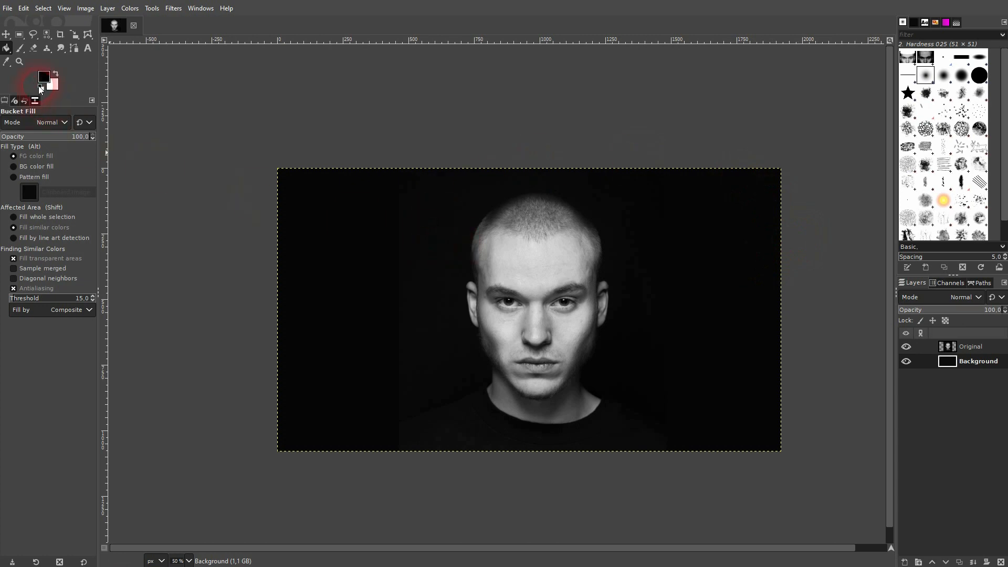
Step: On the Original layer, draw a wide elliptical selection across the chin and neck, about 343 x 70 px, positioned around 819, 767
click(10, 36)
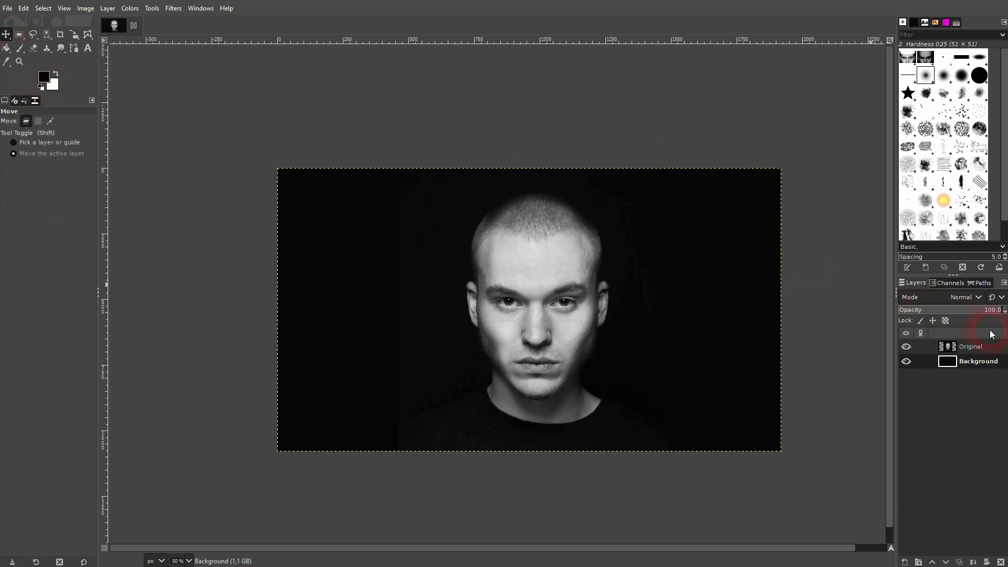
click(991, 347)
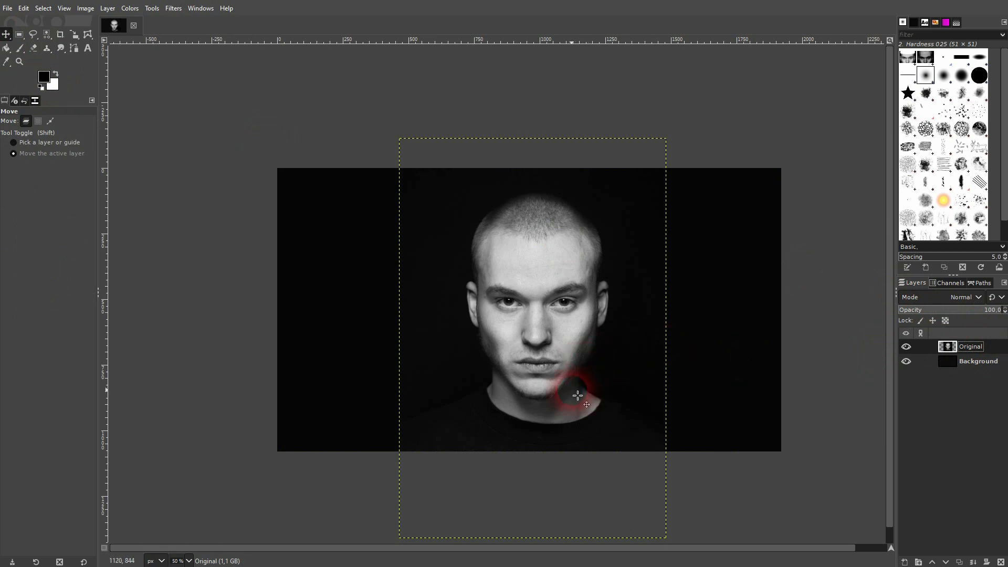
ctrl+scroll(568, 415, up, 2)
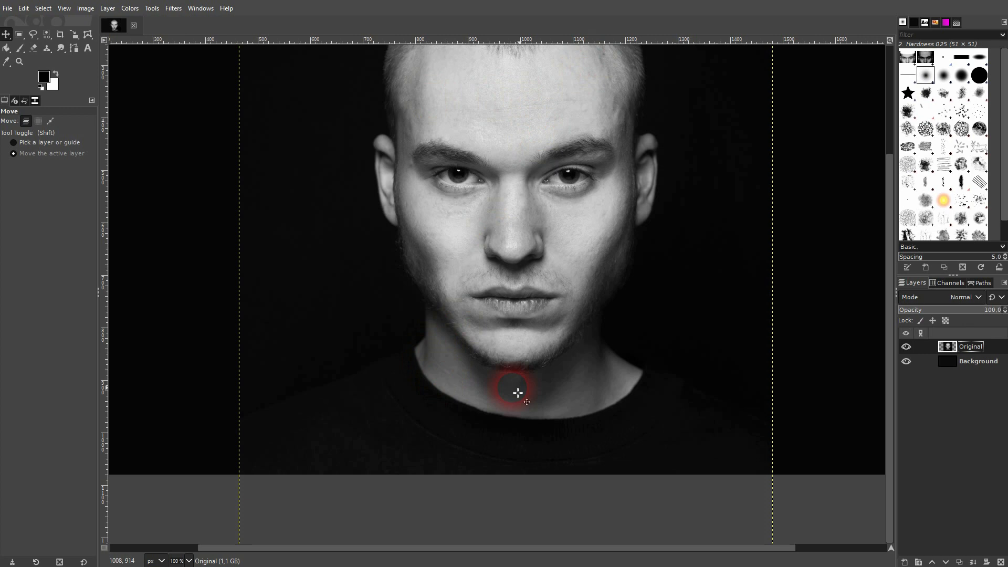
drag(19, 35, 79, 49)
scroll(452, 338, up, 2)
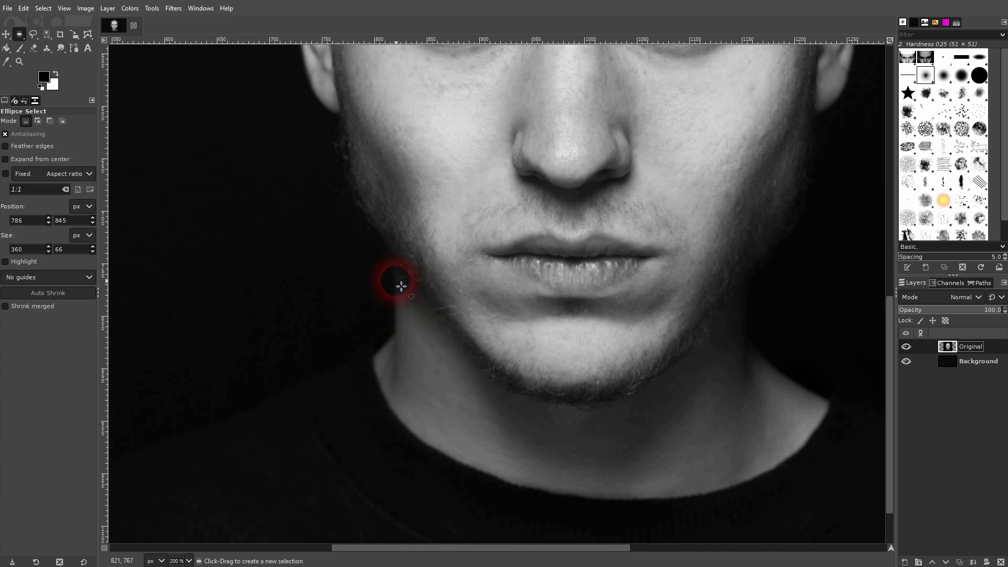
drag(399, 297, 761, 352)
mouse_move(402, 349)
mouse_down()
mouse_move(420, 345)
mouse_move(403, 347)
mouse_up()
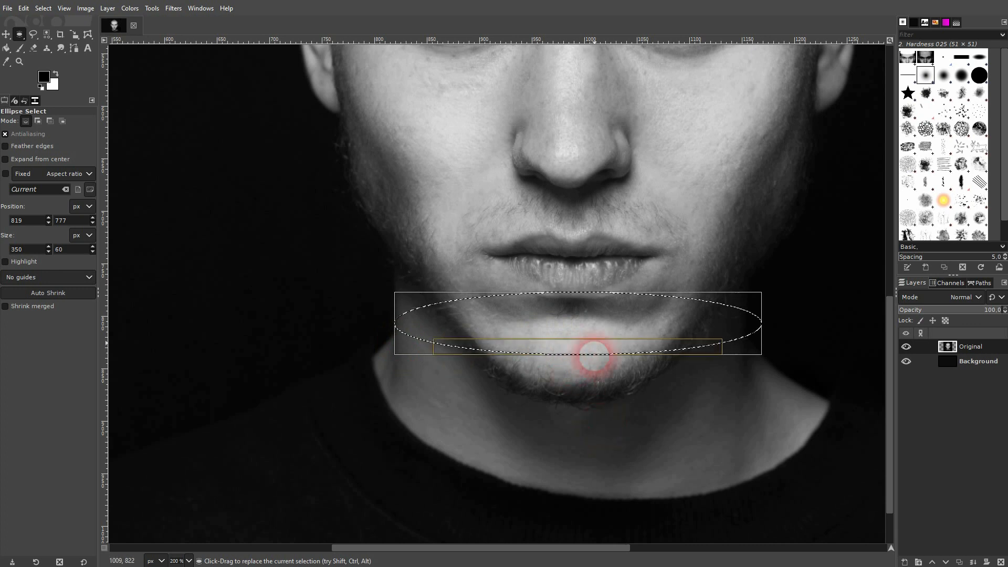
mouse_move(753, 299)
mouse_down()
mouse_move(747, 131)
mouse_move(755, 206)
mouse_move(743, 295)
mouse_up()
scroll(737, 334, down, 1)
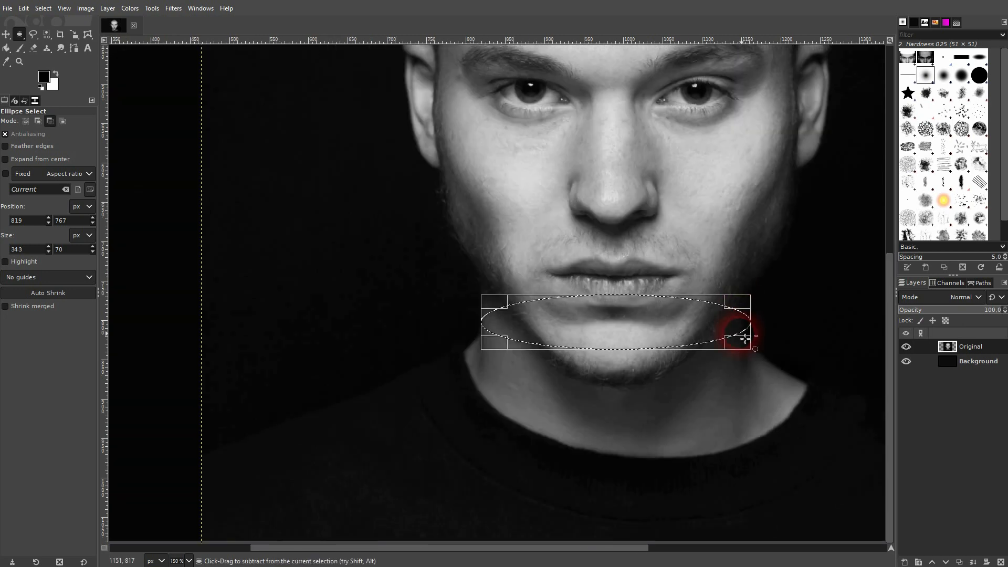
Step: Create a new transparent layer named "ellipse" above the Original layer
click(905, 562)
click(825, 358)
click(826, 343)
key(BackSpace)
click(840, 528)
click(826, 502)
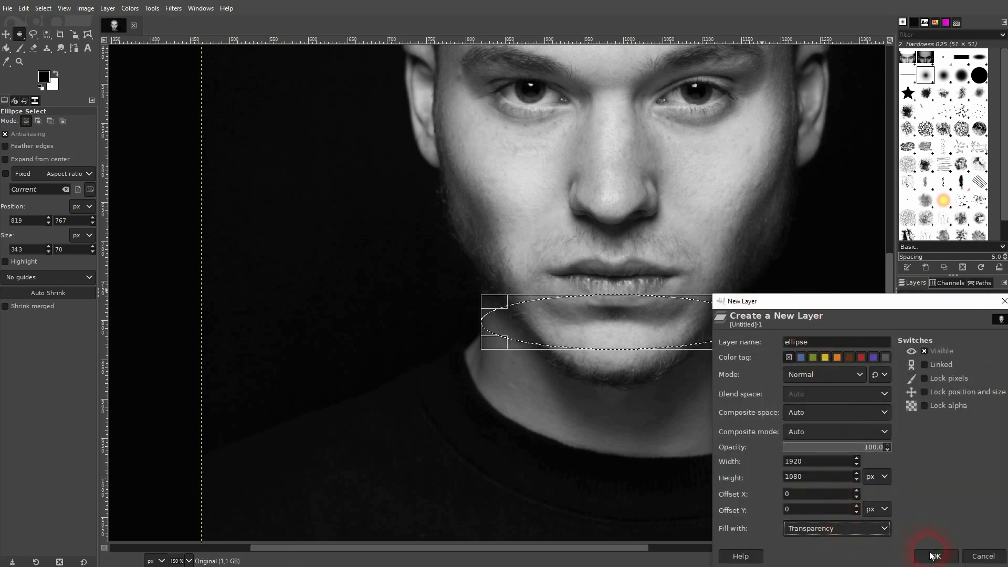
click(933, 556)
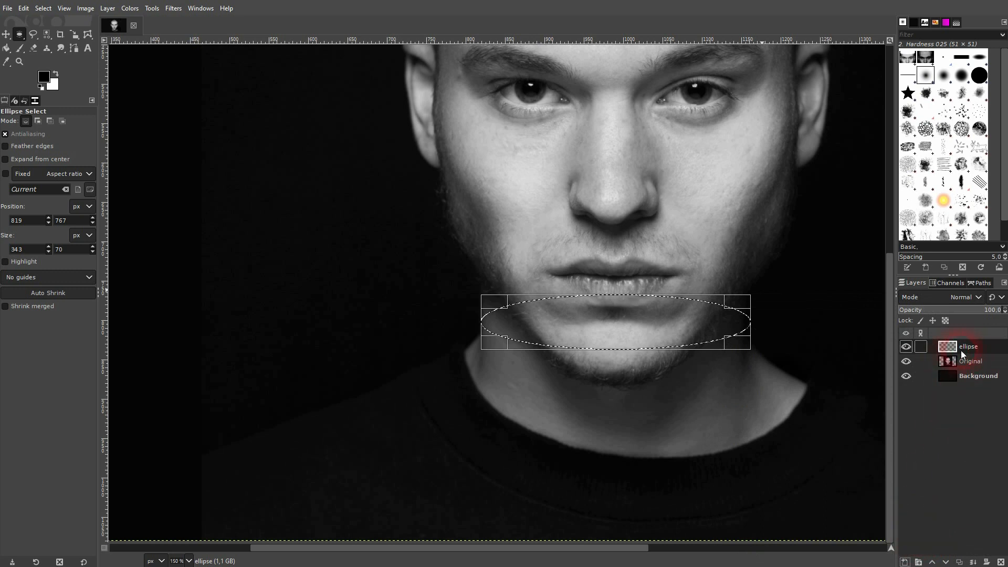
Step: Fill the elliptical selection from its upper to its lower edge with a linear FG to BG (RGB) gradient
right_click(6, 48)
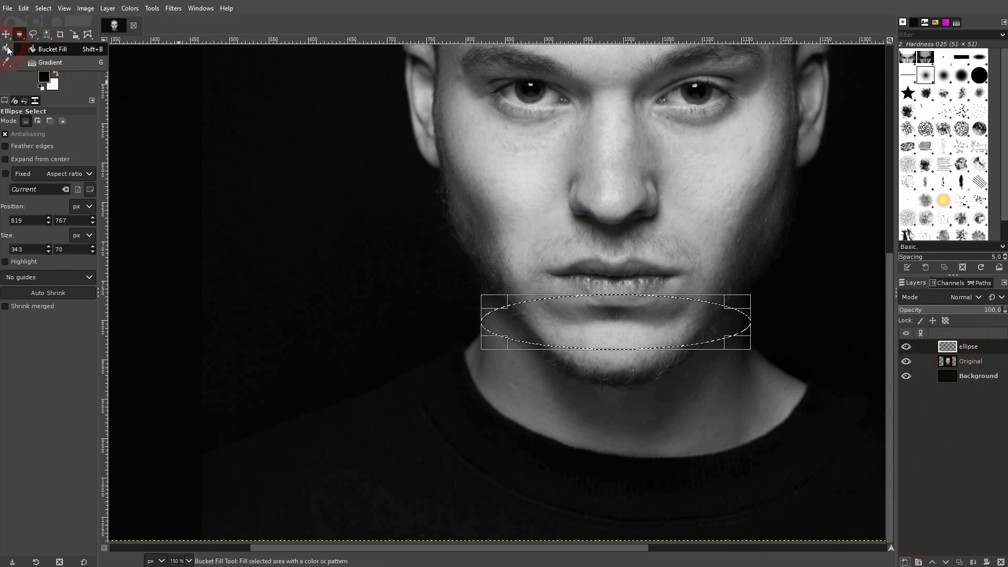
click(51, 63)
click(9, 152)
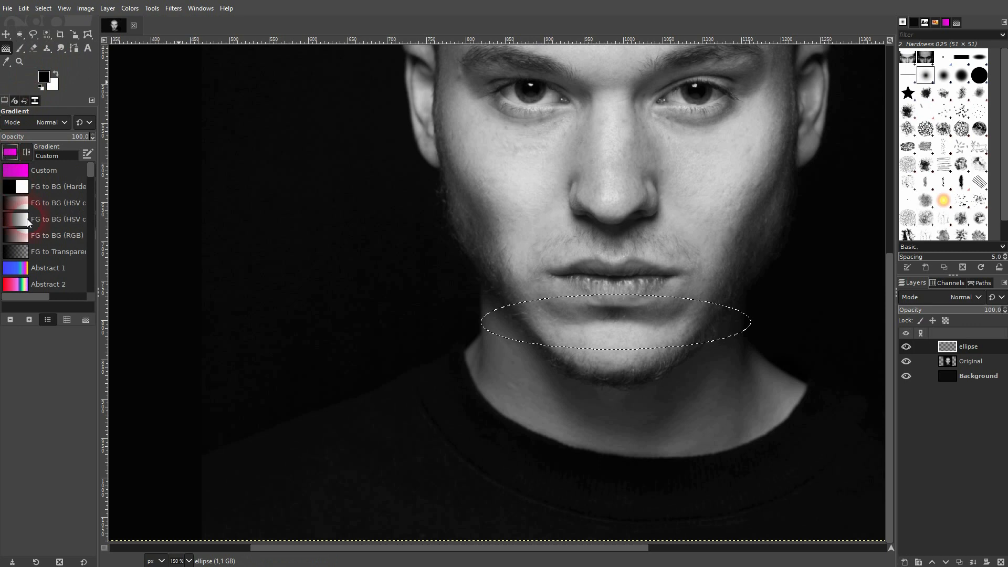
click(45, 238)
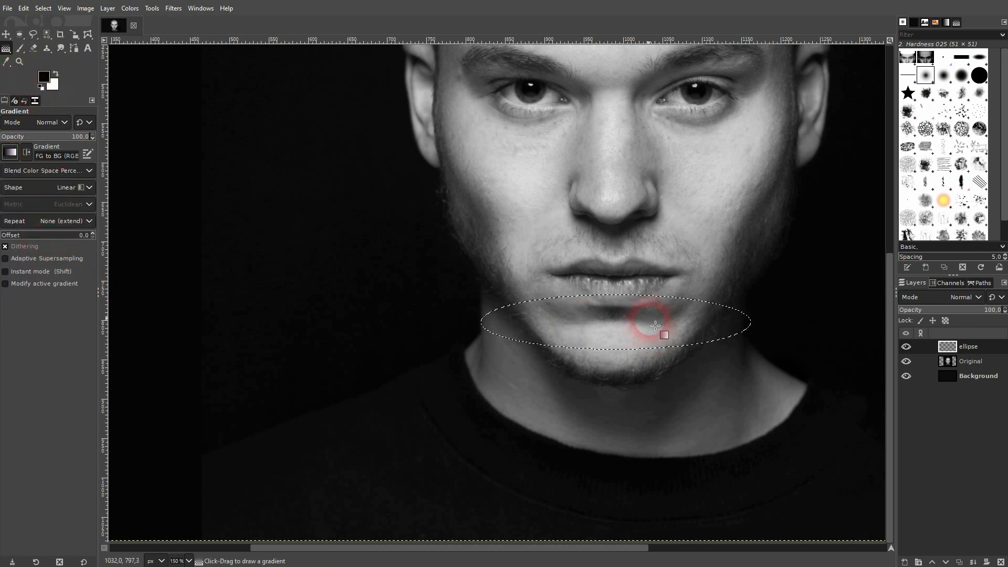
drag(626, 298, 627, 353)
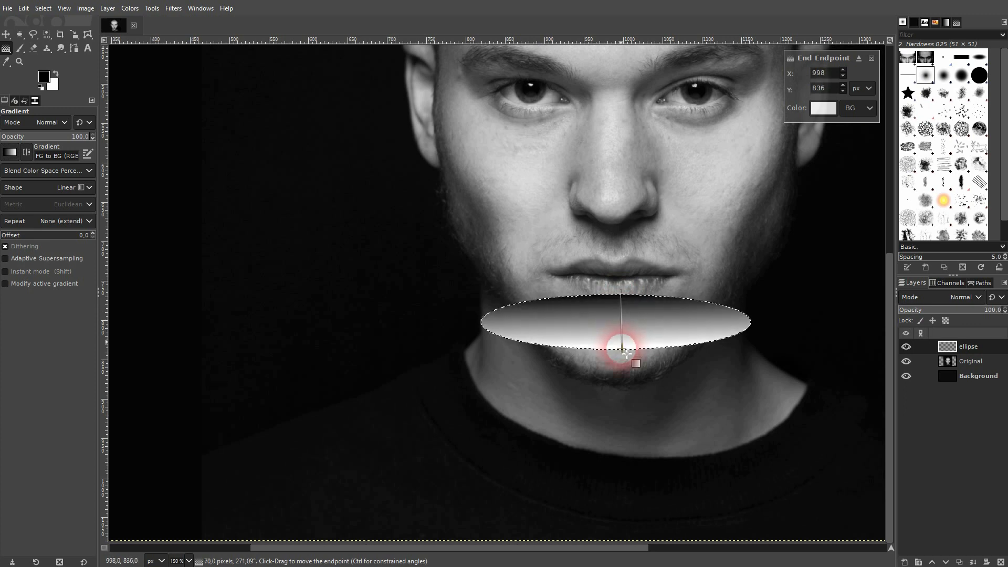
click(63, 188)
click(68, 203)
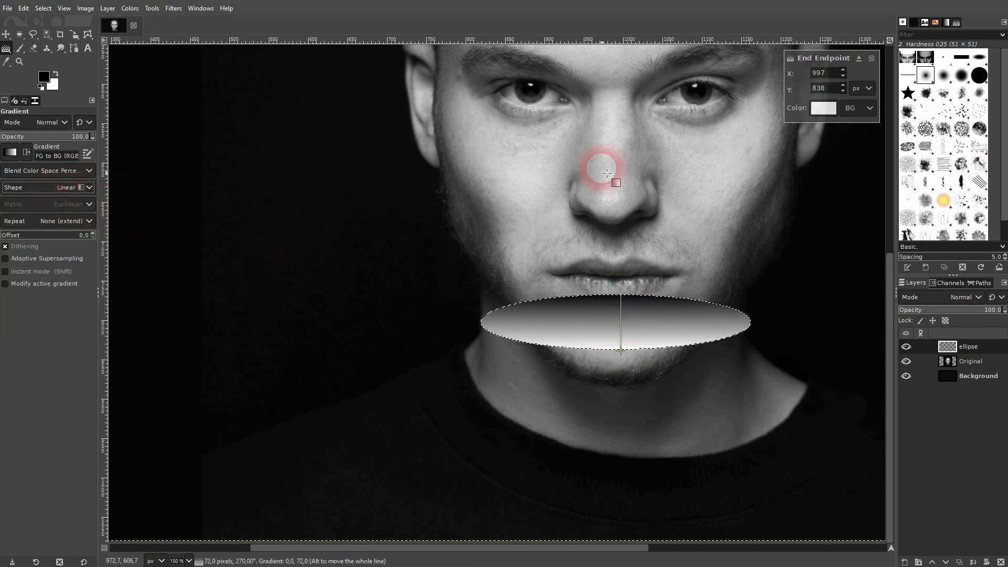
Step: Change the colour of the gradient's end endpoint to a bright magenta-pink
click(621, 293)
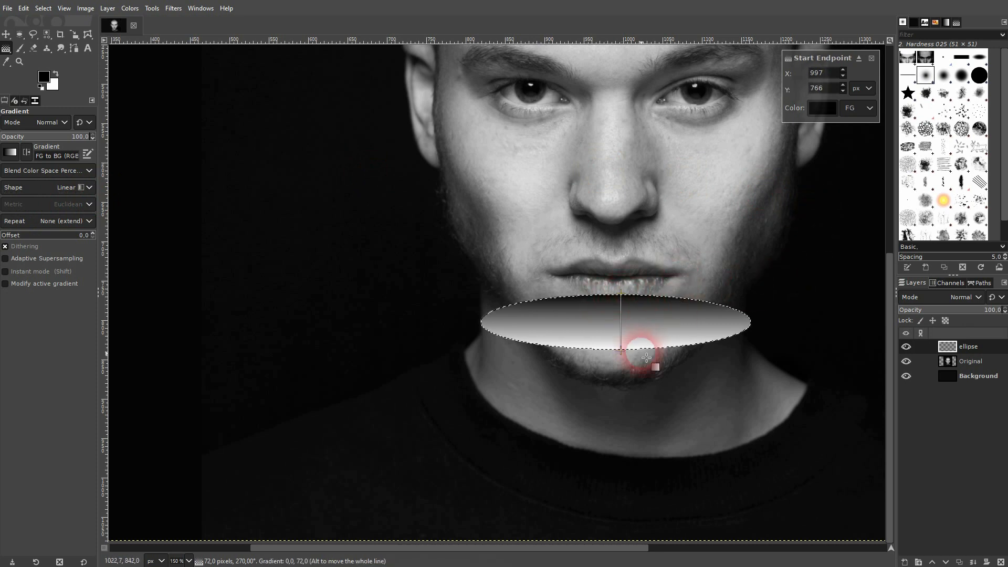
click(622, 349)
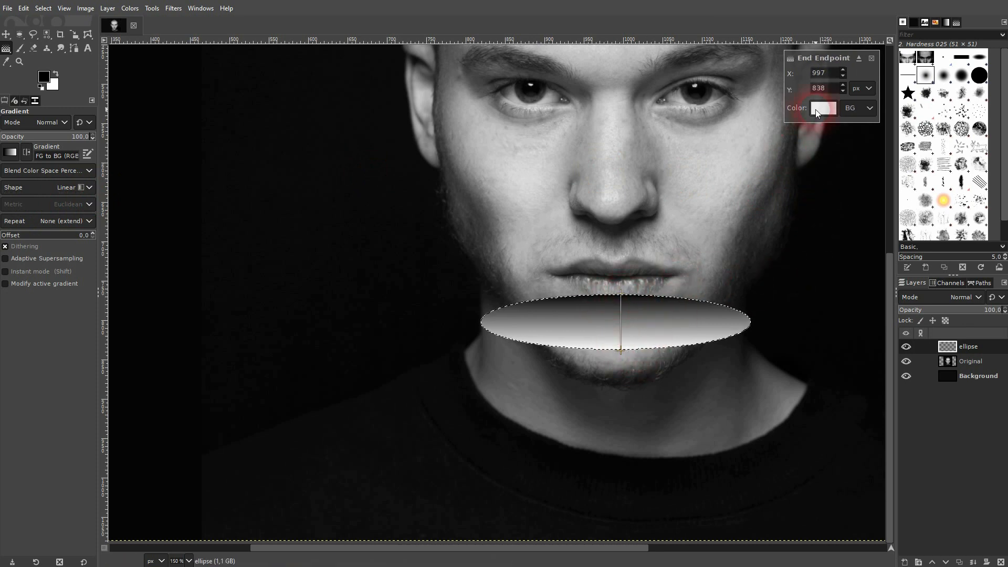
click(815, 109)
click(804, 68)
mouse_move(789, 73)
mouse_down()
mouse_move(771, 77)
mouse_move(802, 68)
mouse_up()
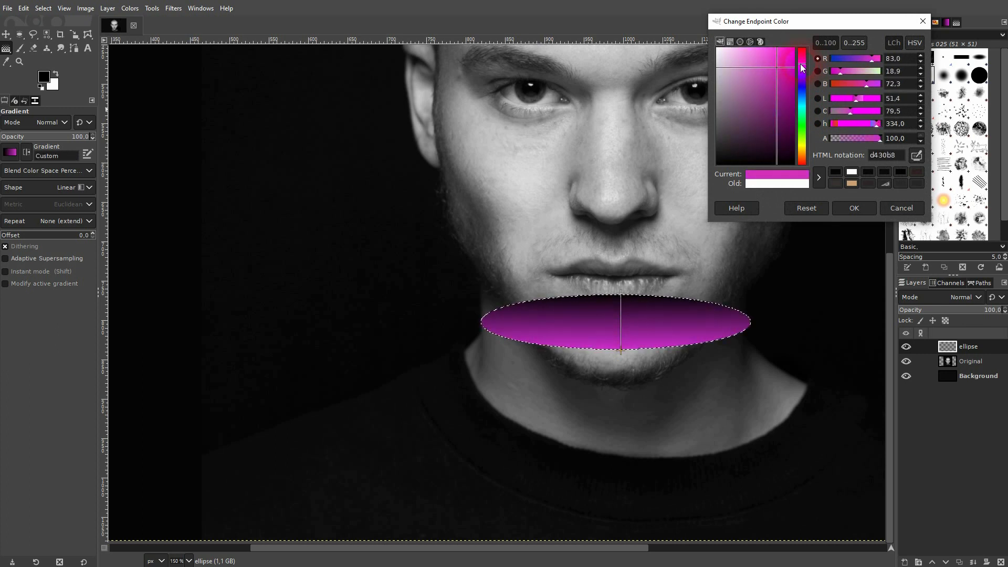
drag(776, 68, 784, 66)
click(858, 205)
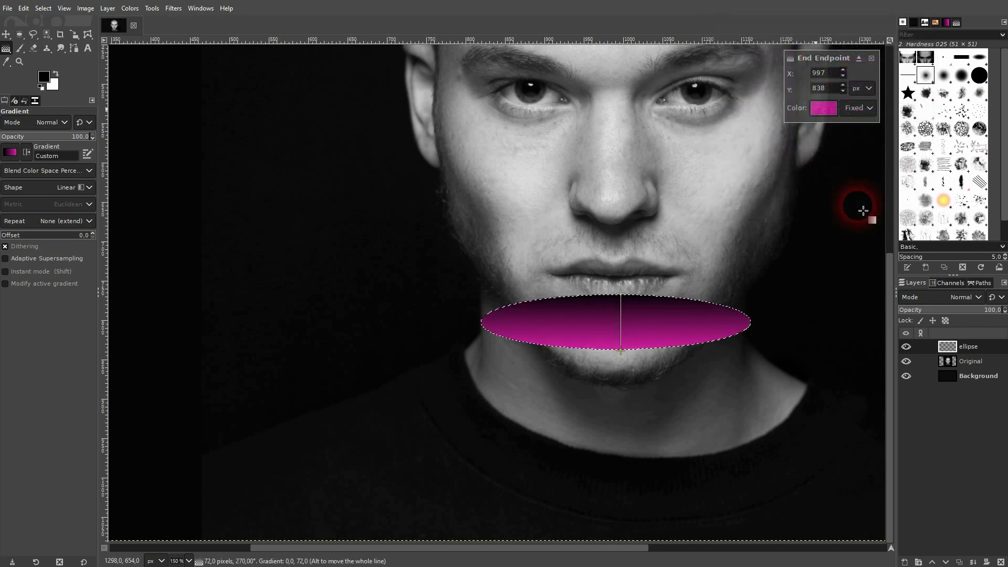
Step: Set the gradient's start endpoint to a darker shade of the magenta sampled from the ellipse and commit the gradient
click(630, 299)
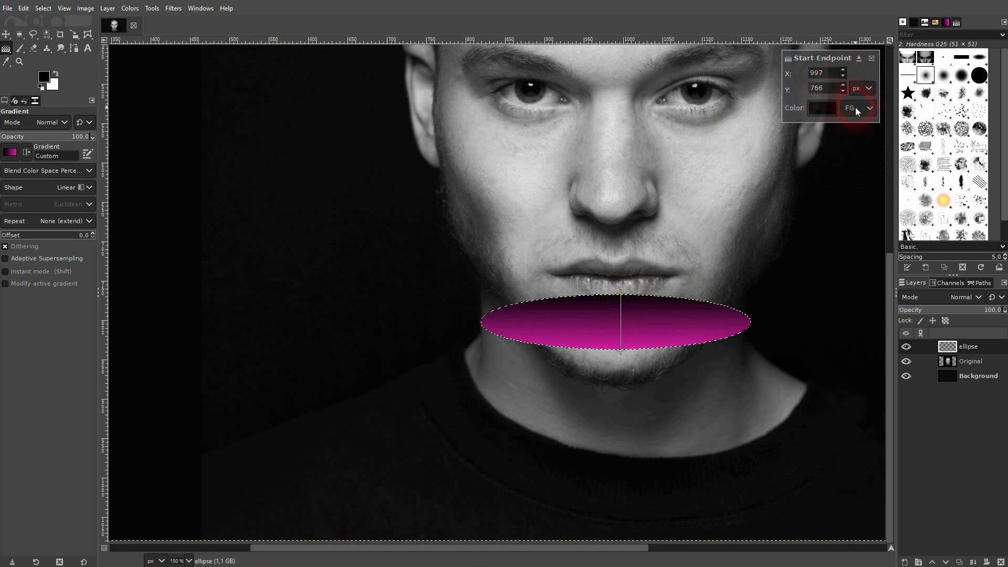
click(824, 108)
click(809, 69)
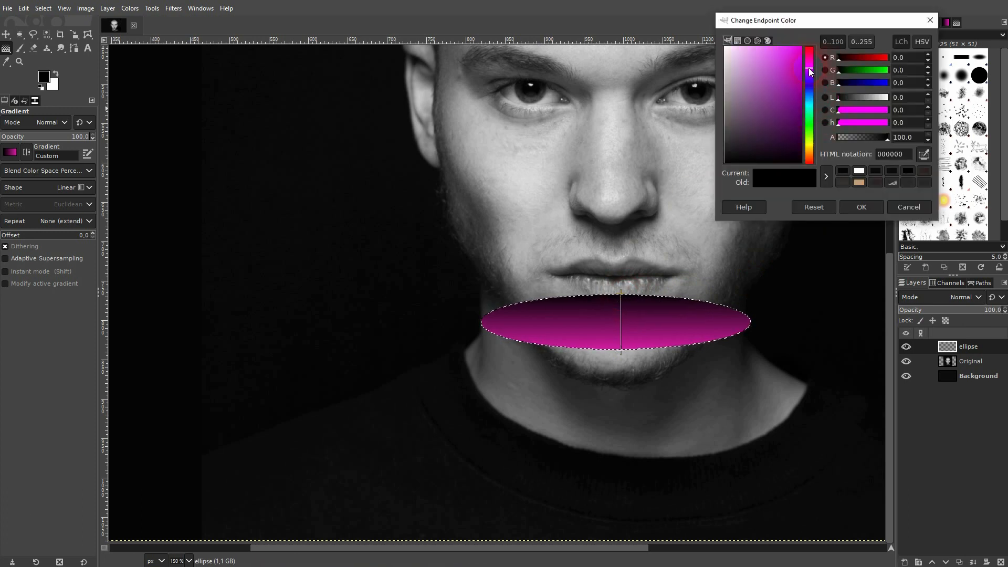
mouse_move(780, 81)
mouse_down()
mouse_move(783, 92)
mouse_move(789, 87)
mouse_up()
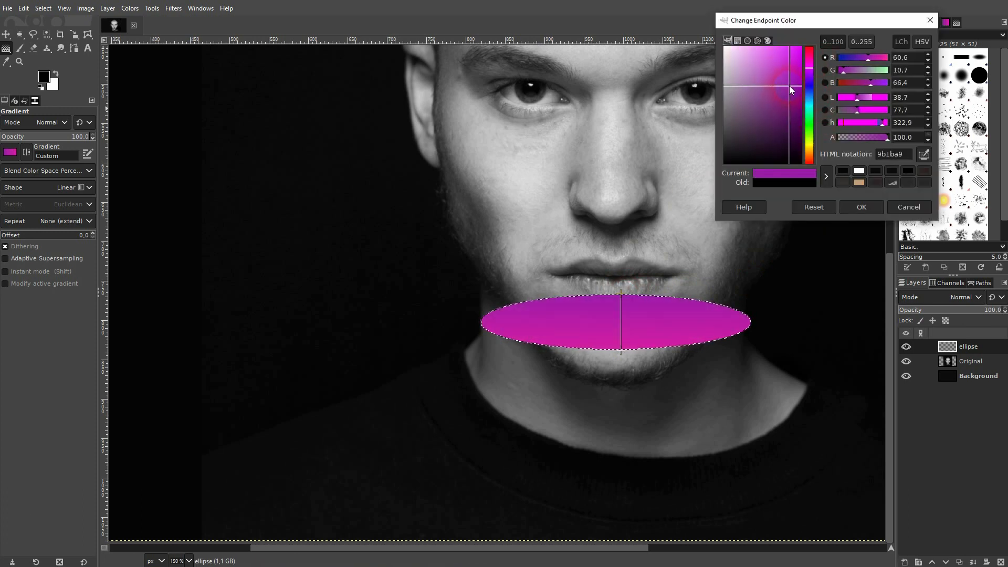
click(924, 154)
click(697, 348)
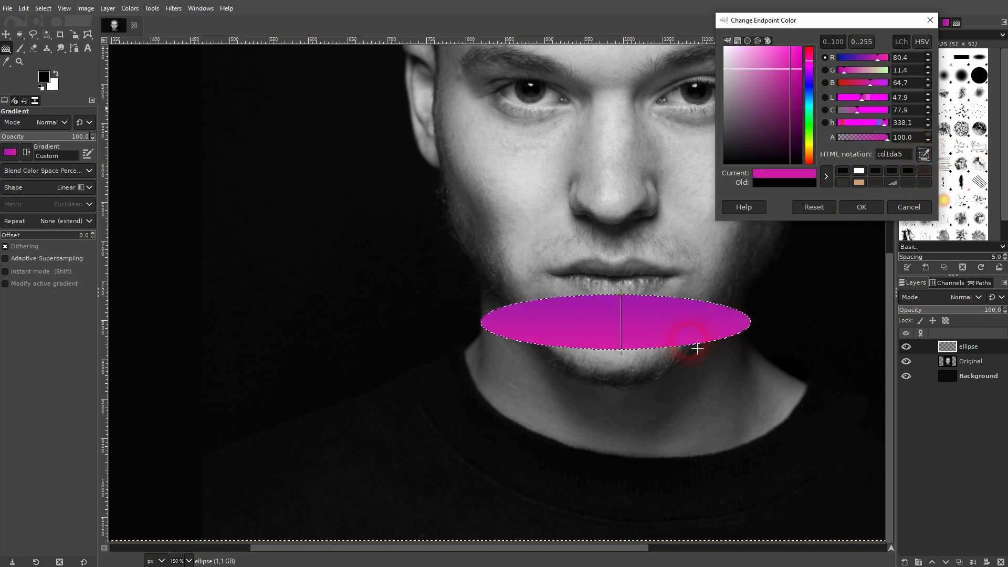
drag(792, 69, 791, 90)
click(867, 207)
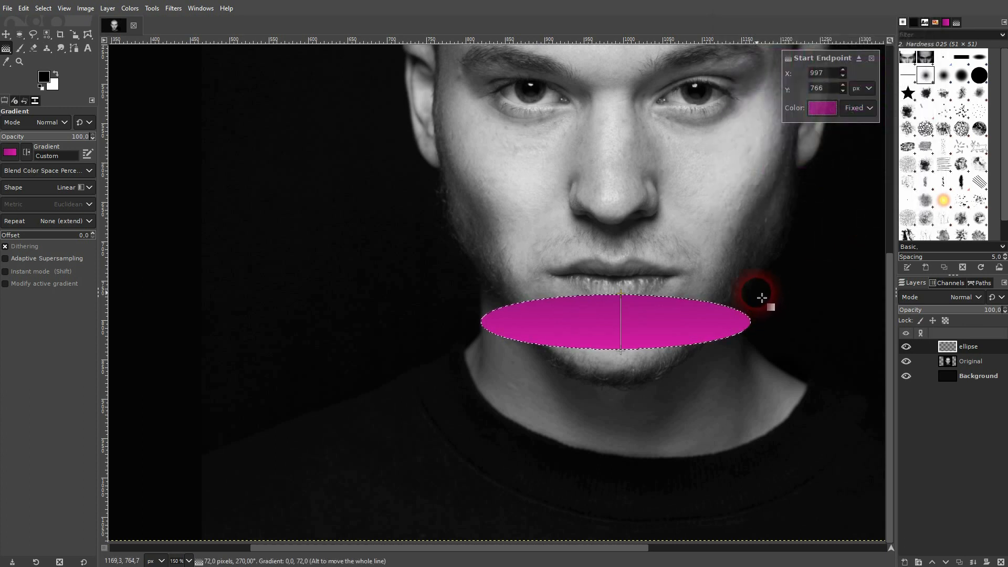
click(6, 34)
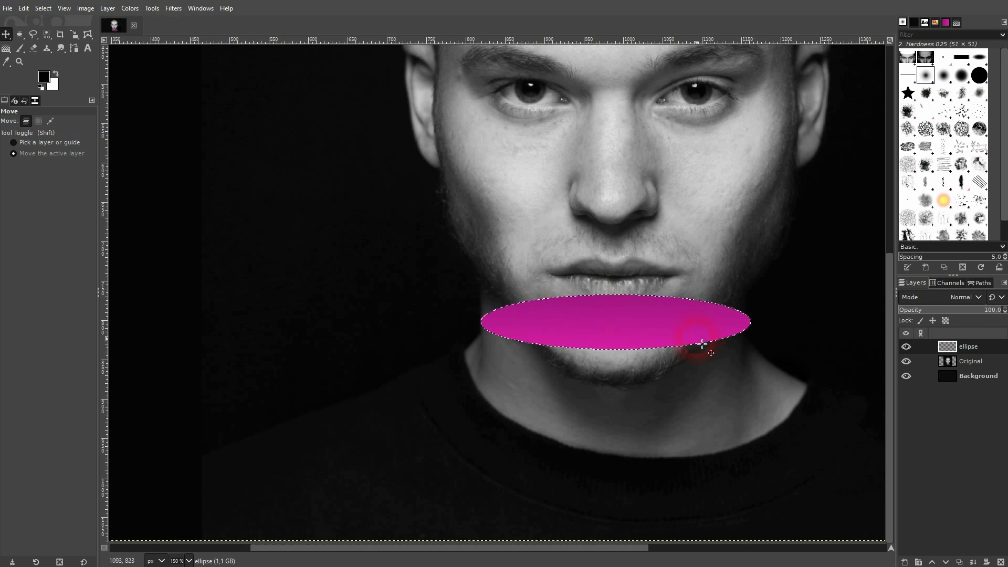
Step: Add a rectangle of 632 x 756 px at 678, 44 to the elliptical selection, enclosing the head down to the ellipse's middle
scroll(719, 295, down, 2)
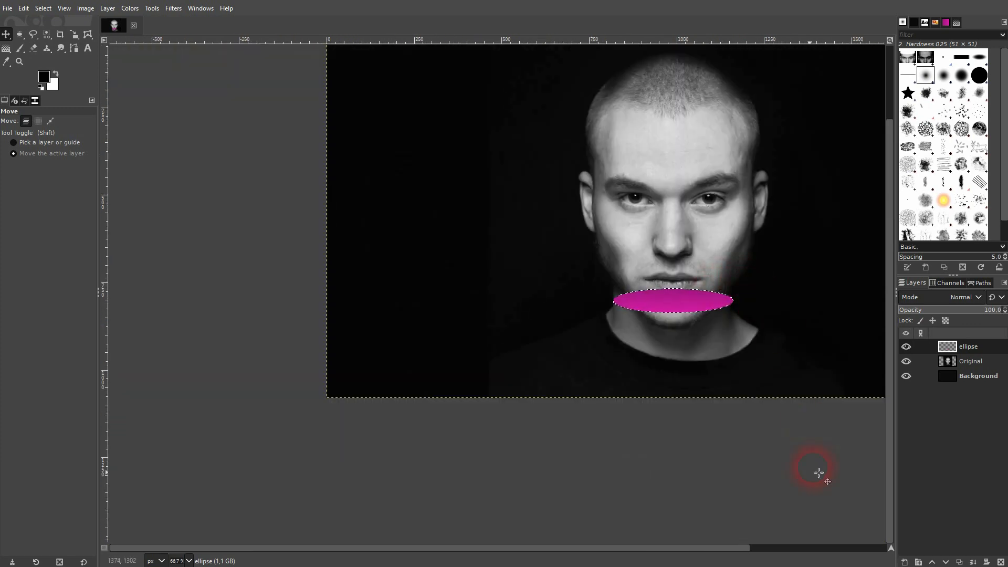
drag(745, 550, 813, 532)
scroll(677, 264, up, 1)
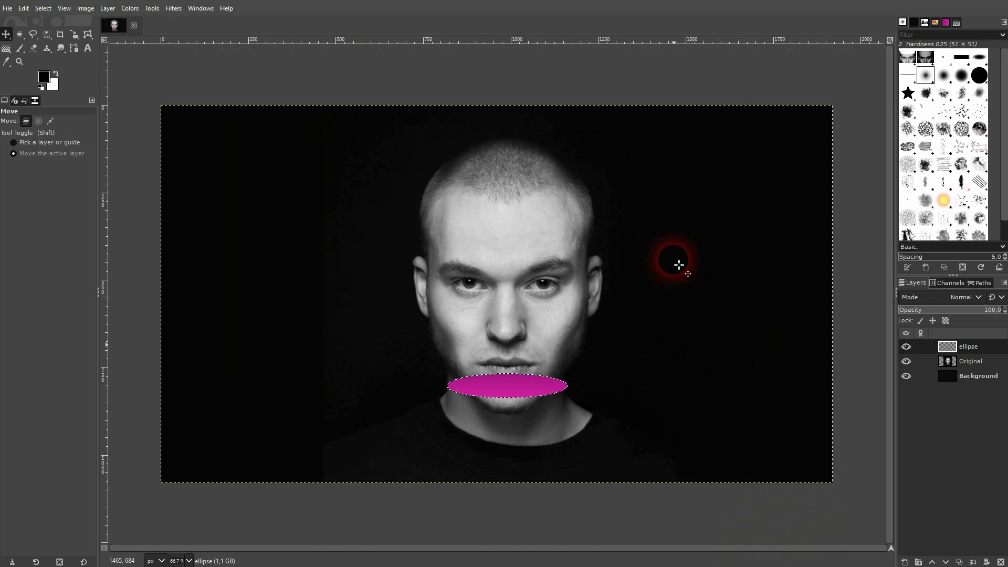
drag(480, 383, 506, 385)
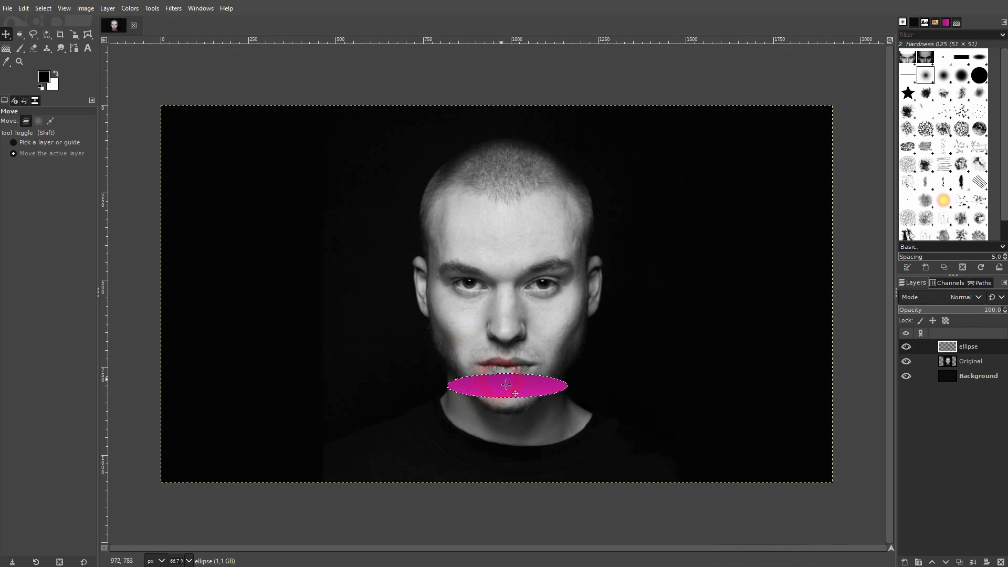
drag(24, 36, 37, 36)
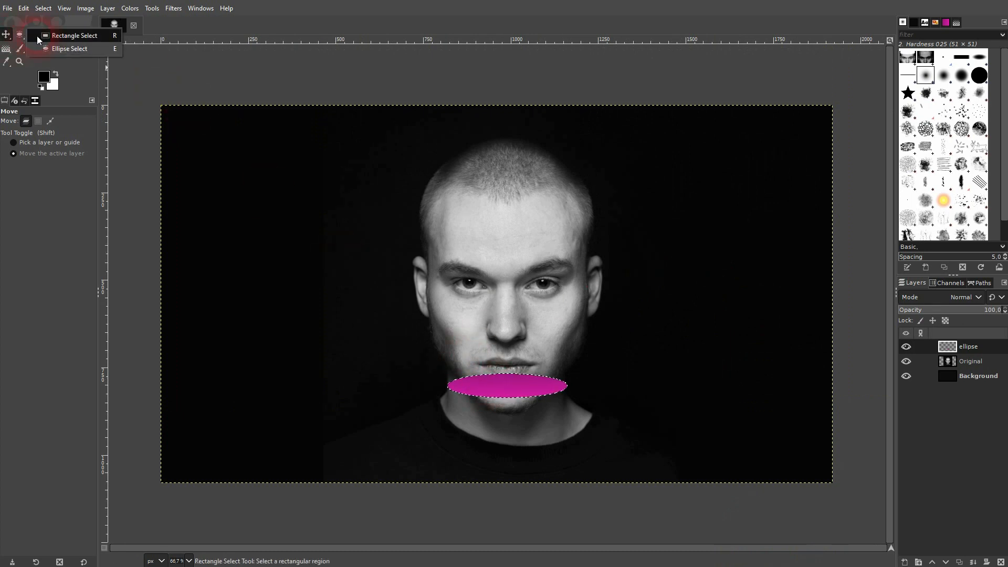
click(60, 35)
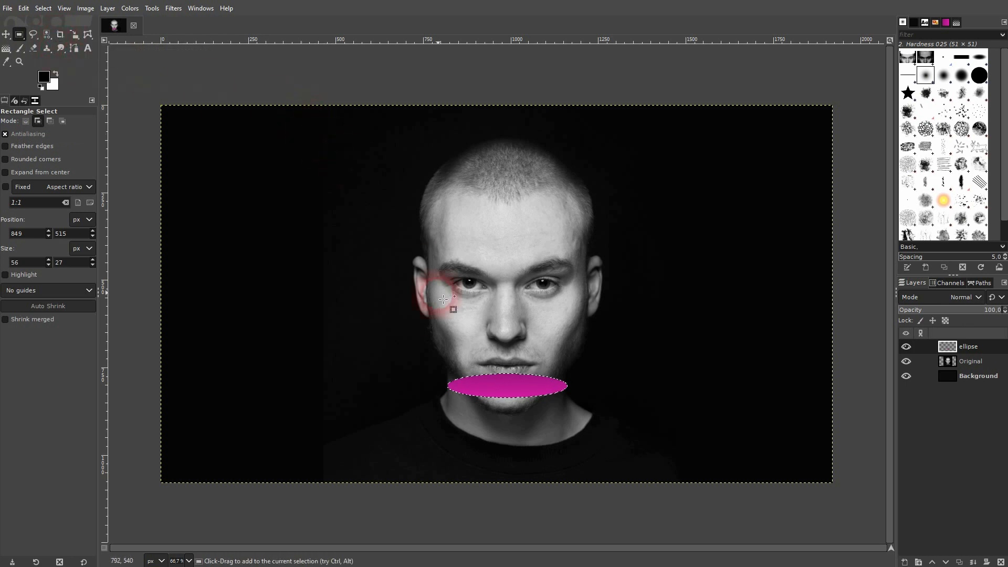
drag(425, 385, 612, 120)
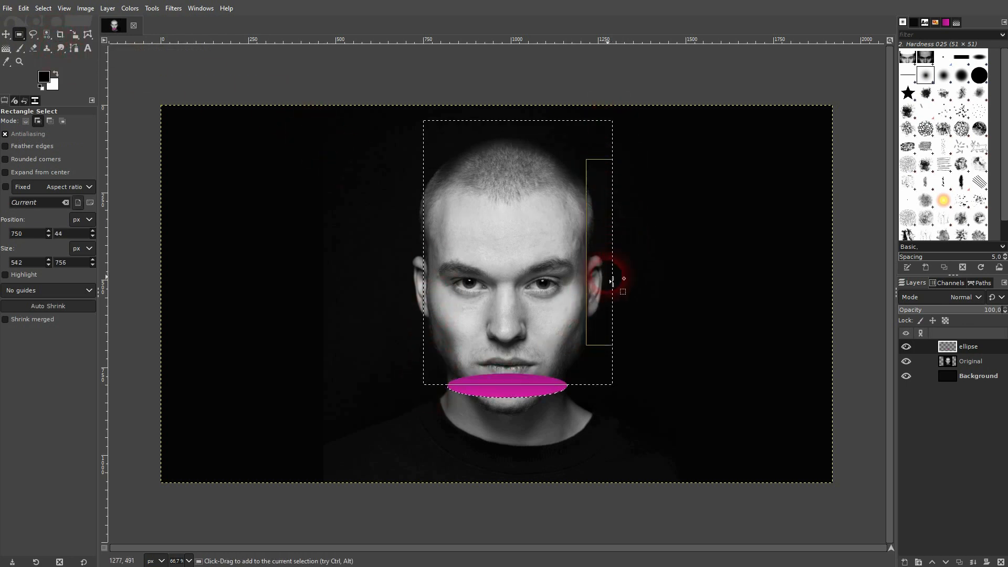
drag(606, 379, 613, 379)
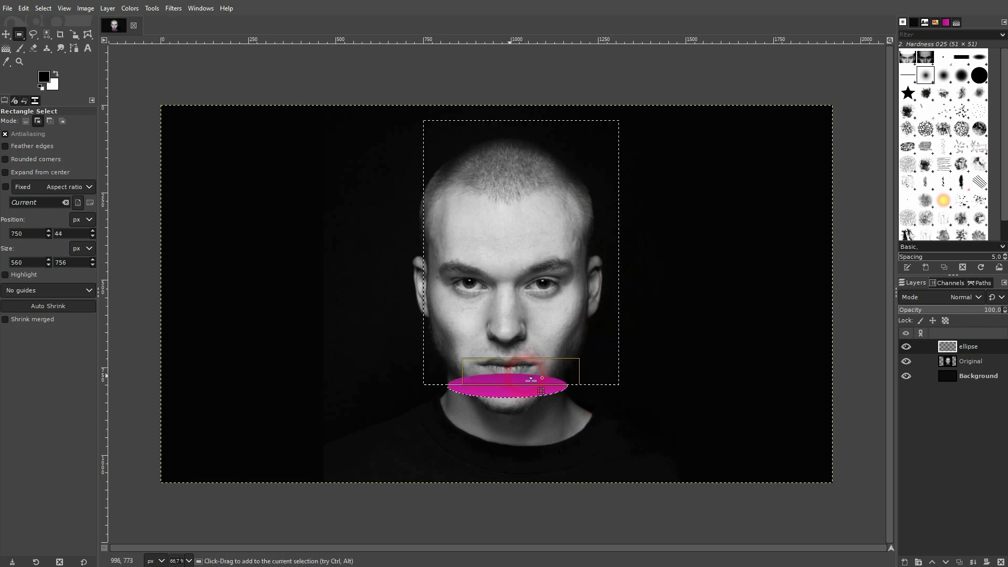
drag(446, 381, 421, 383)
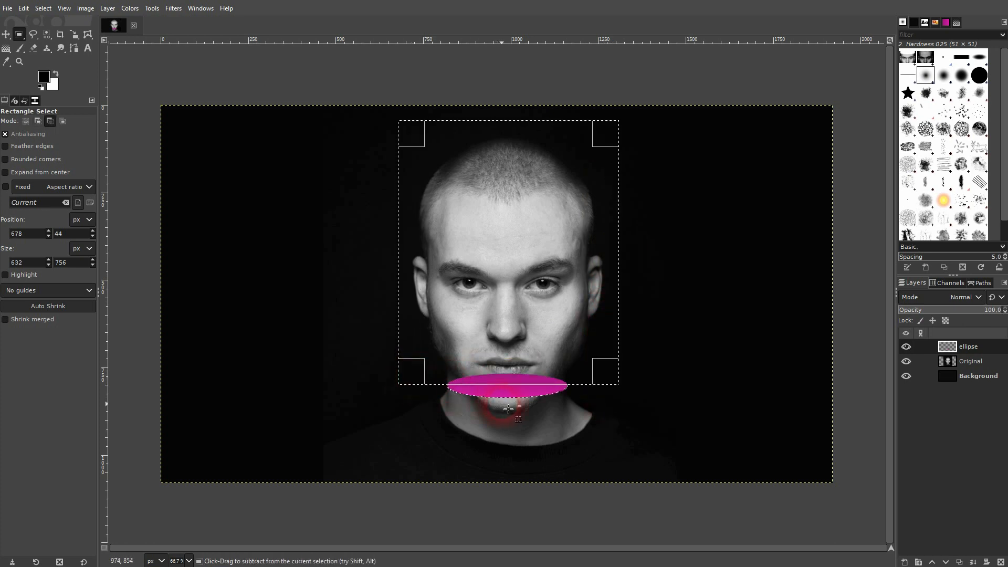
Step: Adjust the rectangular selection around the head to 630 x 761 px at 680, 44, keeping its lower edge at the ellipse's middle
scroll(506, 407, up, 4)
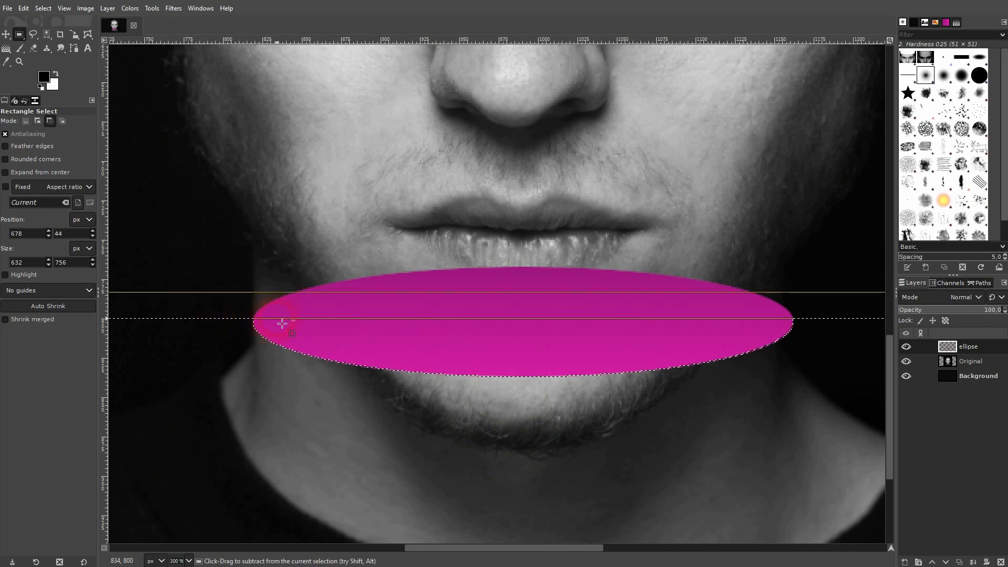
scroll(281, 320, down, 3)
drag(220, 307, 219, 312)
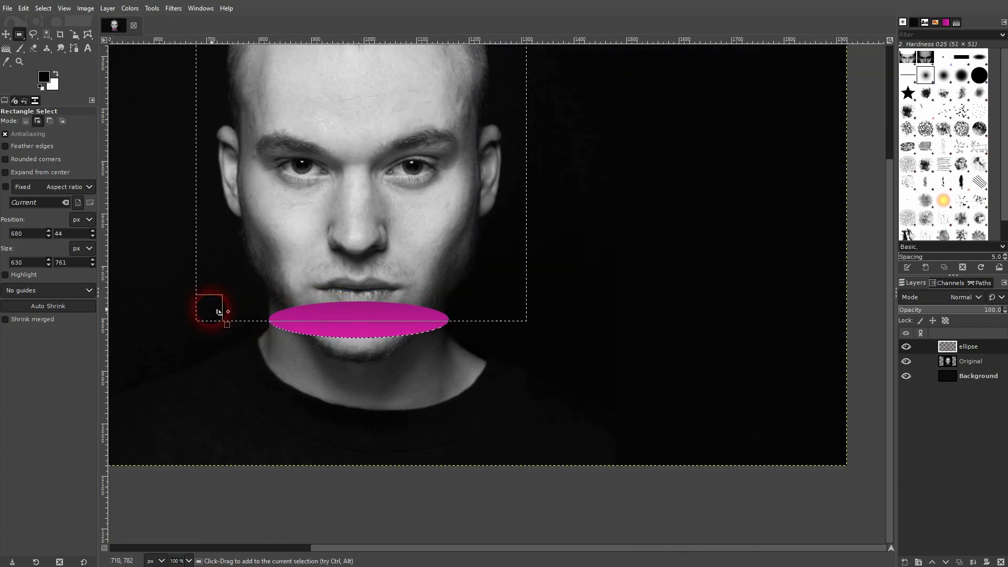
scroll(333, 210, down, 1)
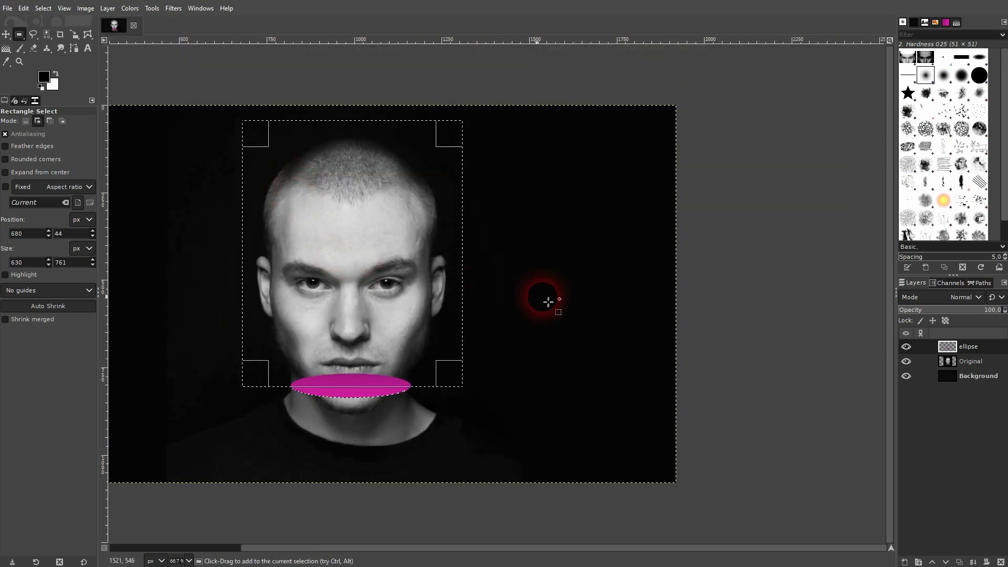
key(shift+j)
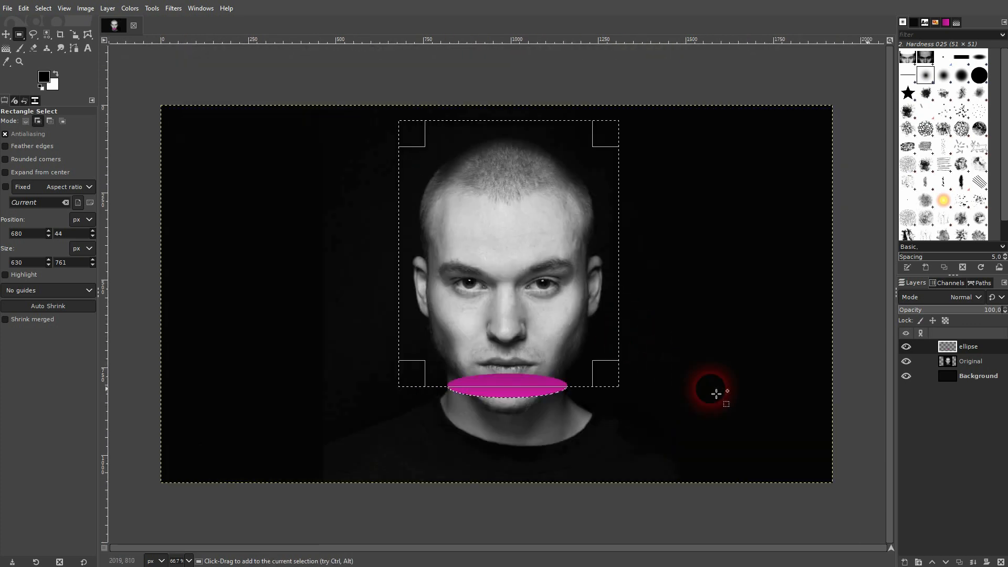
Step: Duplicate the Original layer and lower the uncopied Original beneath the Background layer
click(978, 360)
click(960, 561)
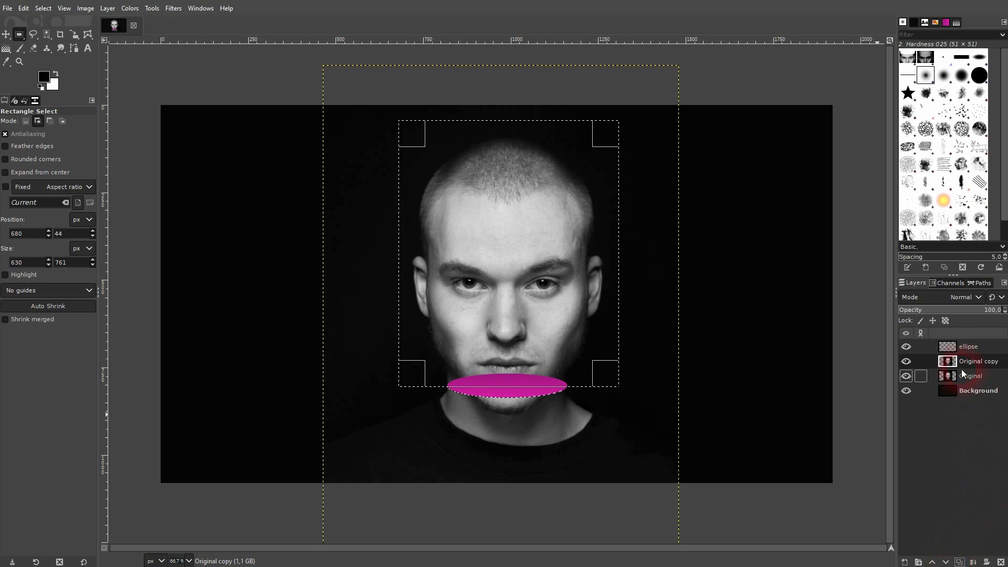
click(966, 377)
click(946, 562)
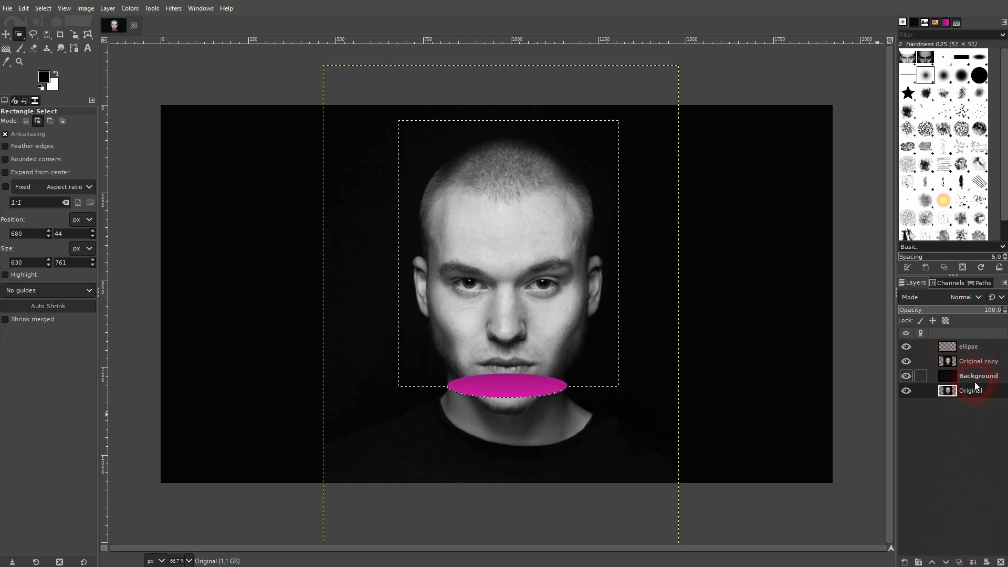
Step: Cut the selected head from the Original copy layer and paste it as a new layer of its own
click(972, 364)
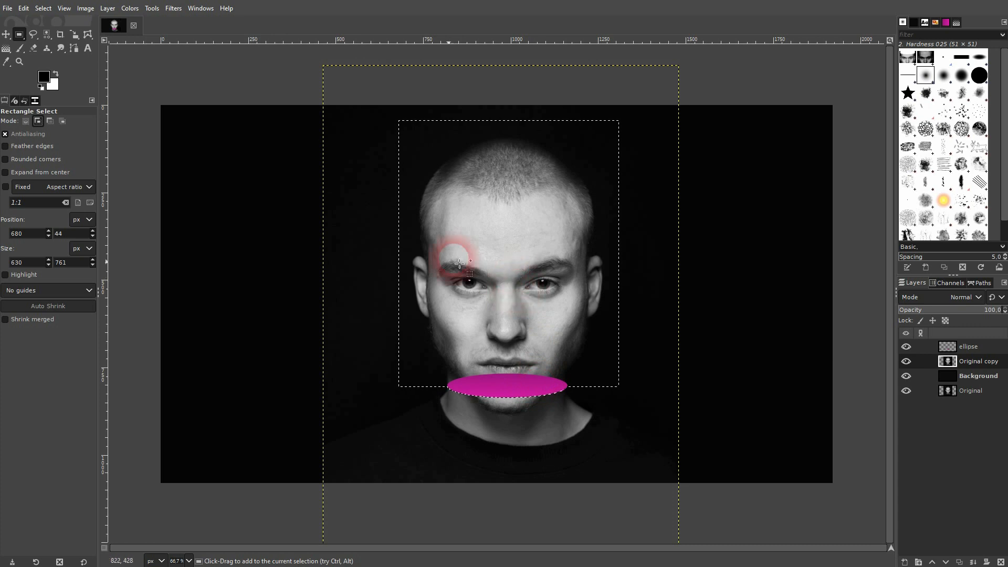
click(25, 8)
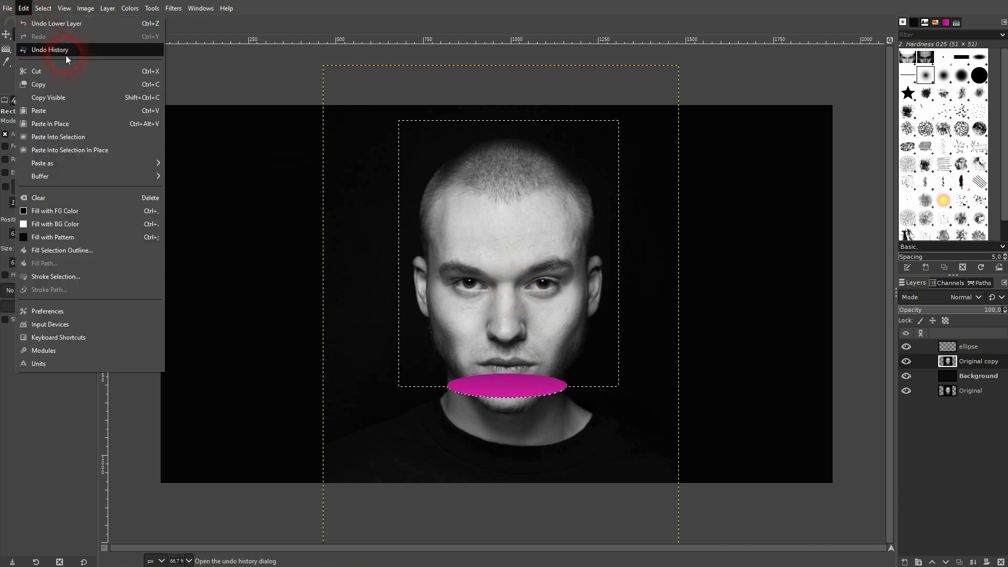
click(121, 73)
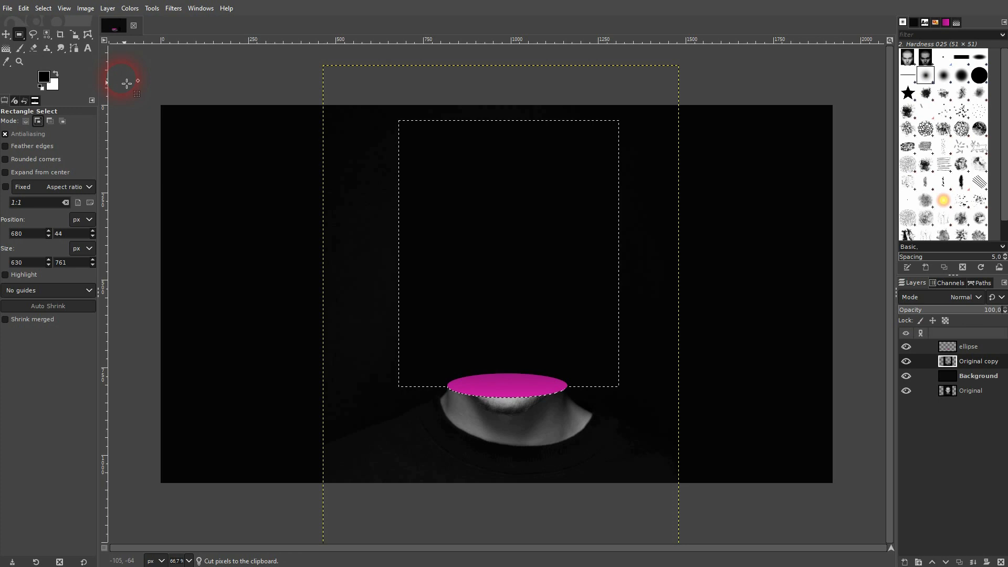
key(ctrl+v)
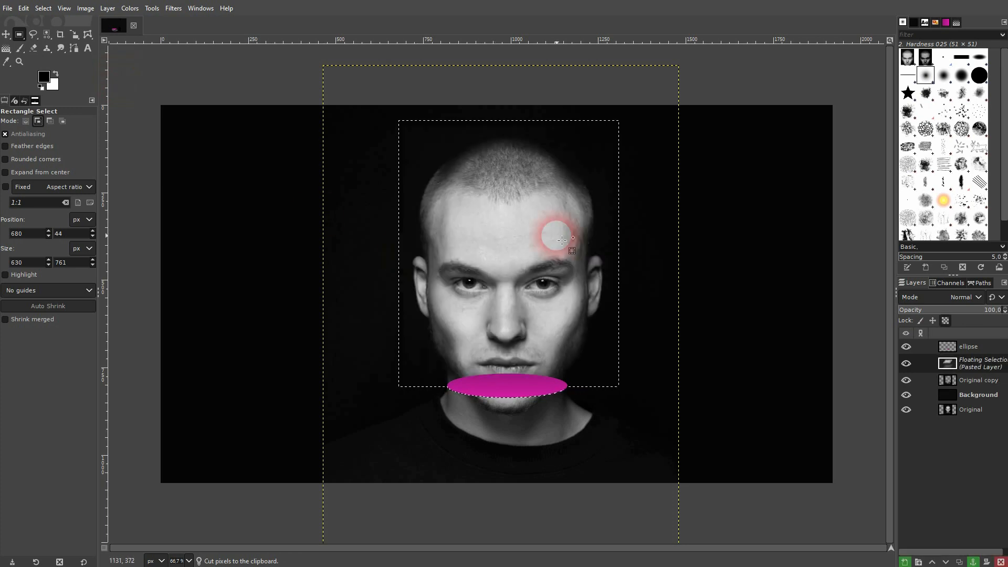
click(24, 8)
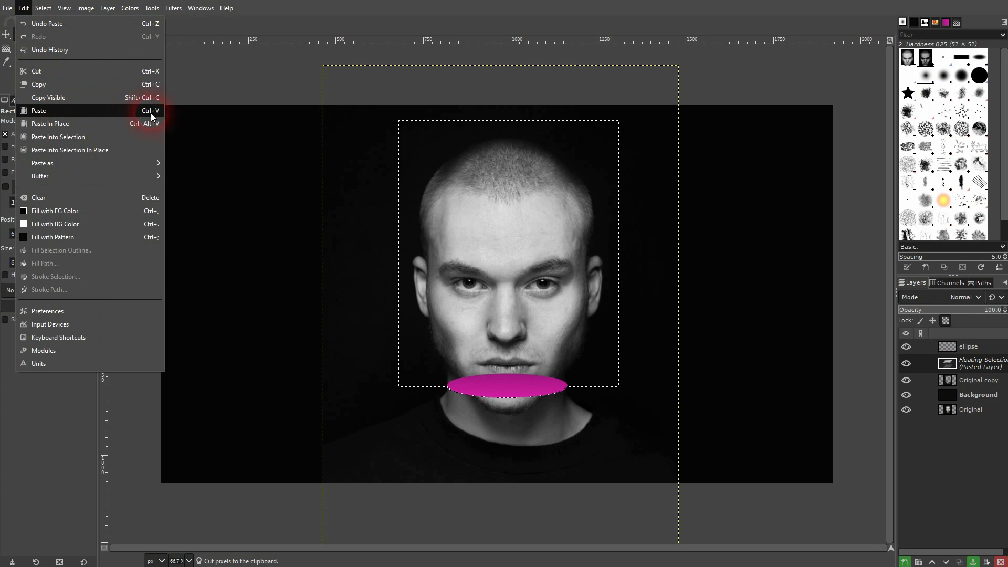
click(981, 367)
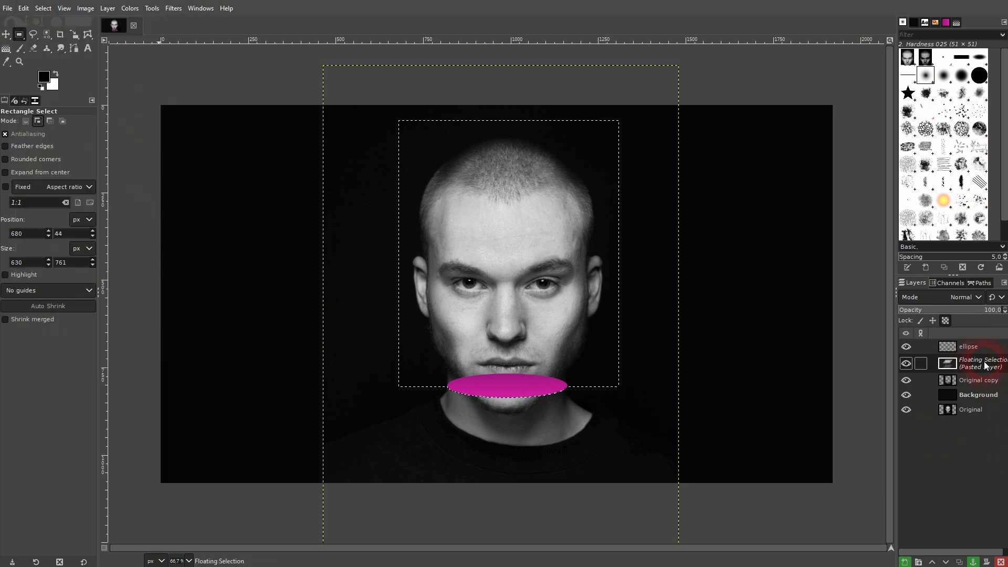
click(906, 562)
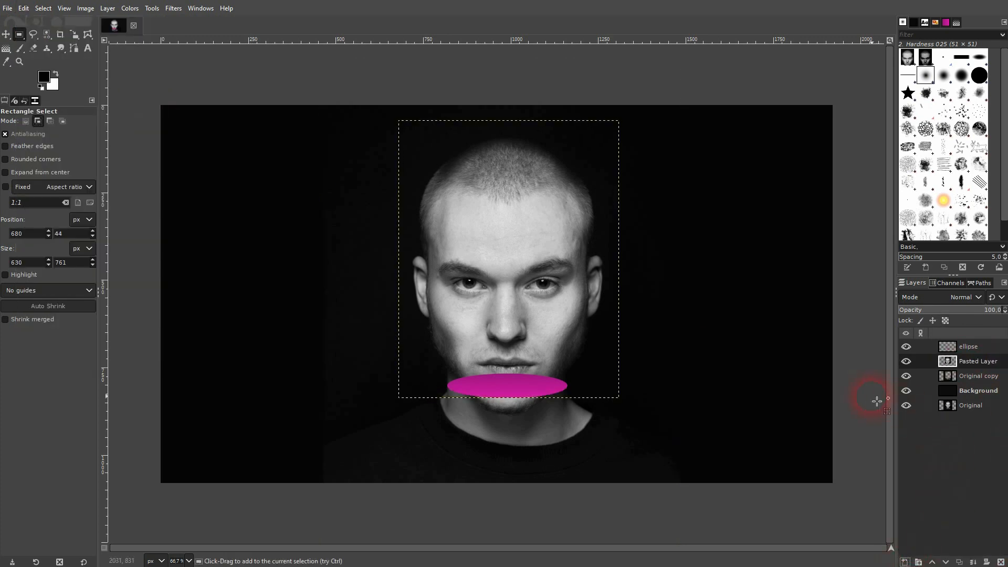
Step: Check the Pasted Layer and Original copy by toggling their visibility, and lower the ellipse layer beneath the Pasted Layer
click(906, 361)
click(905, 362)
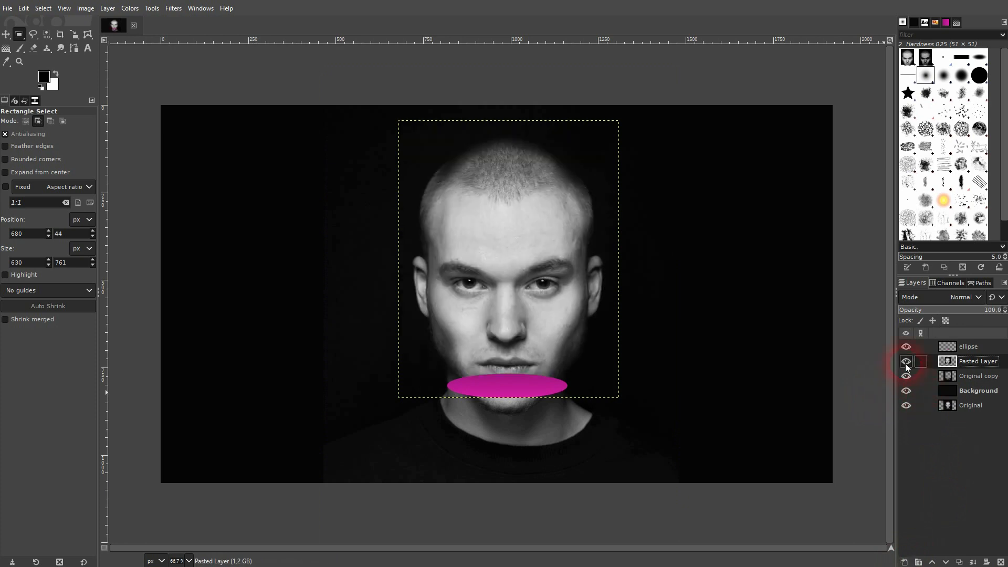
click(906, 376)
click(906, 376)
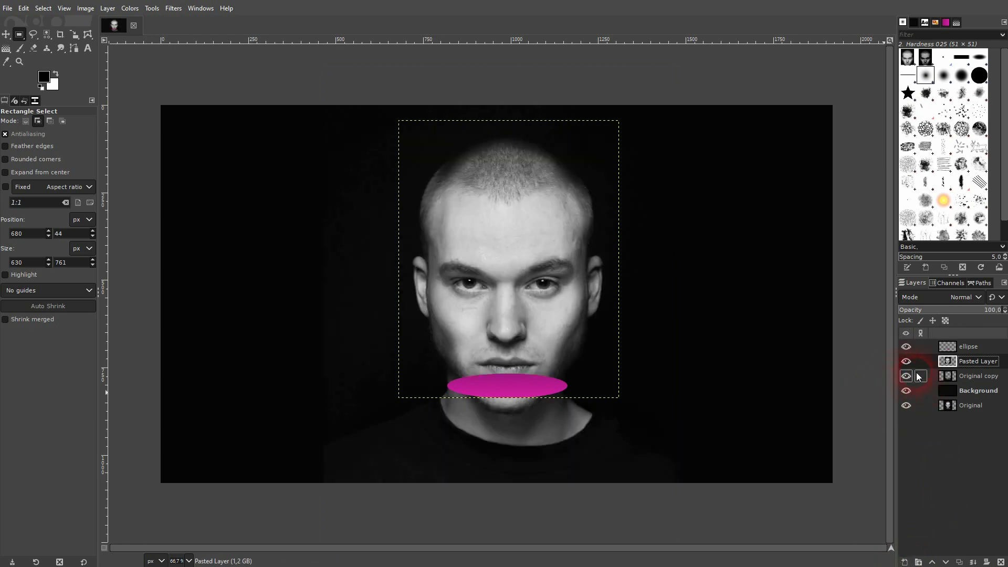
click(964, 349)
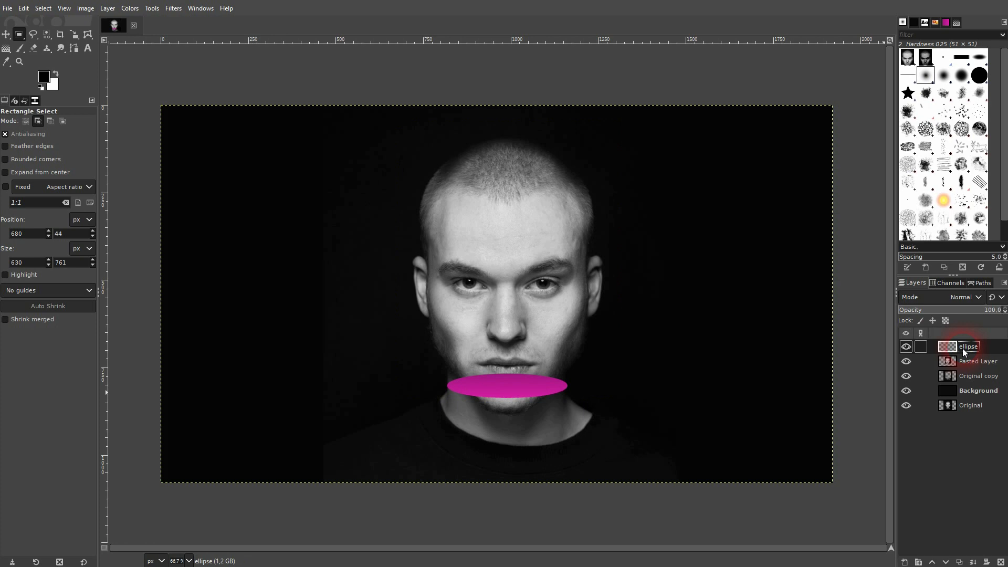
click(946, 562)
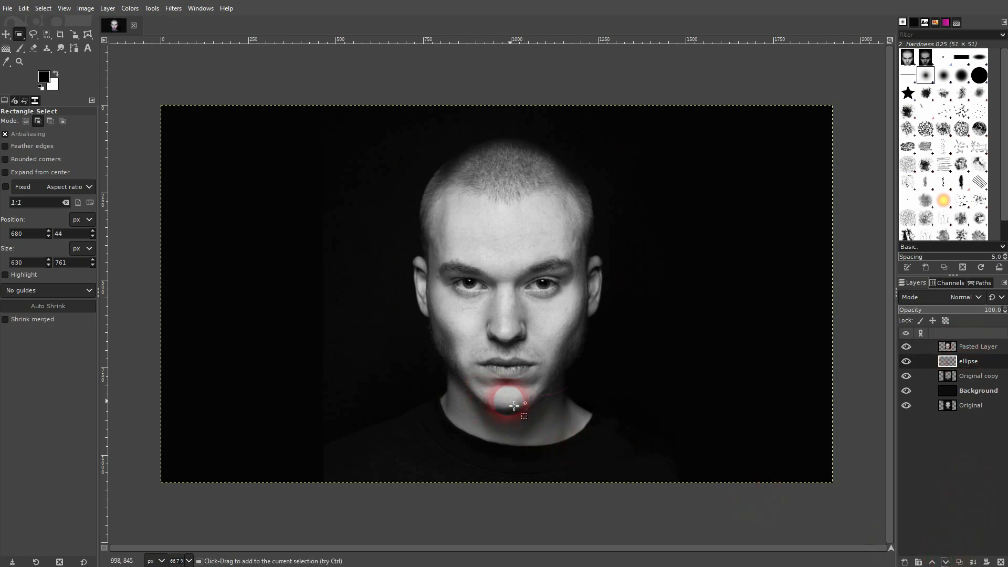
Step: Move the Pasted Layer with the head to the left of the neck, uncovering the right part of the magenta ellipse
click(972, 350)
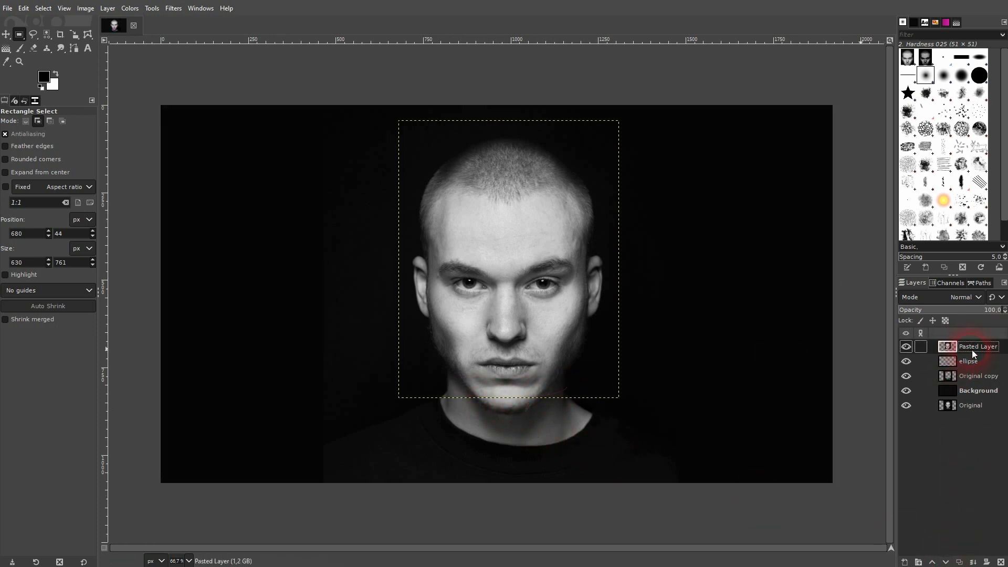
click(7, 35)
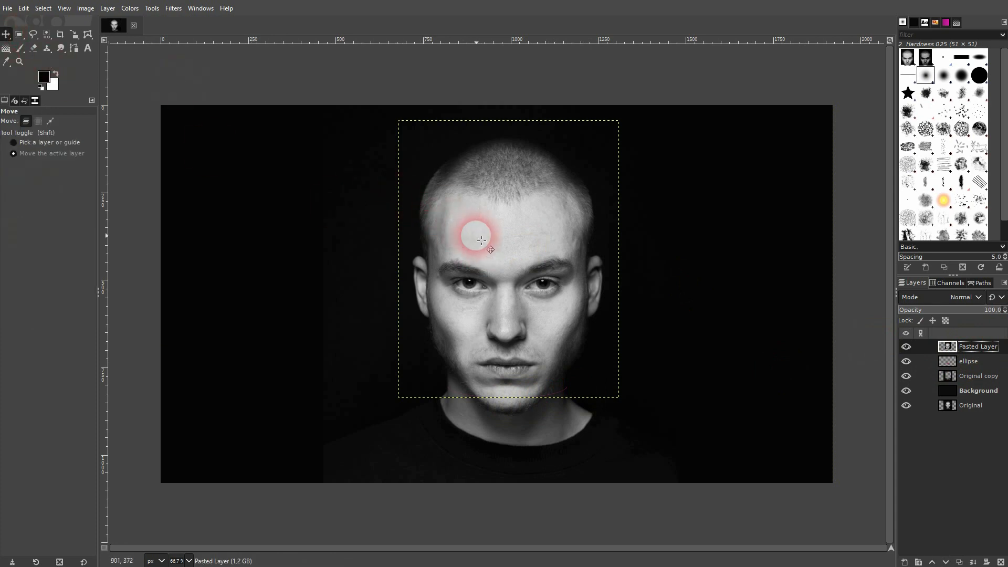
drag(504, 260, 441, 252)
drag(452, 304, 449, 329)
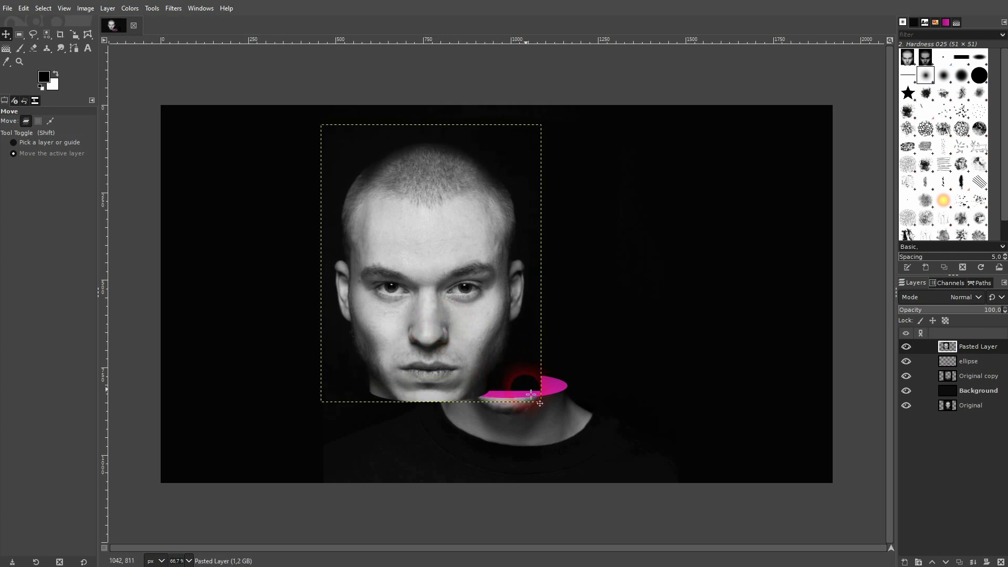
Step: Select the black background around the moved head with Select by Color and invert the selection
mouse_move(46, 35)
click(109, 49)
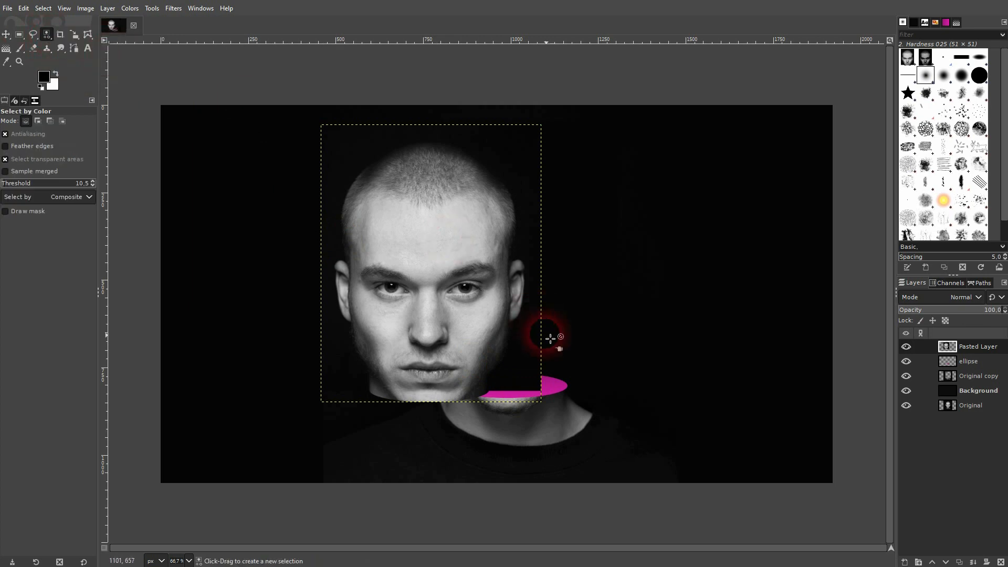
click(536, 373)
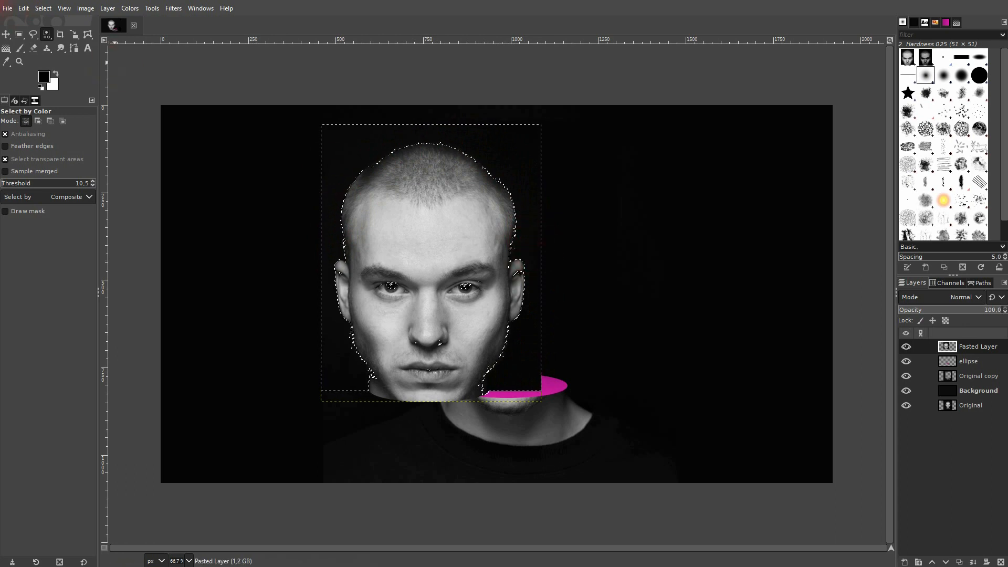
click(43, 7)
click(61, 48)
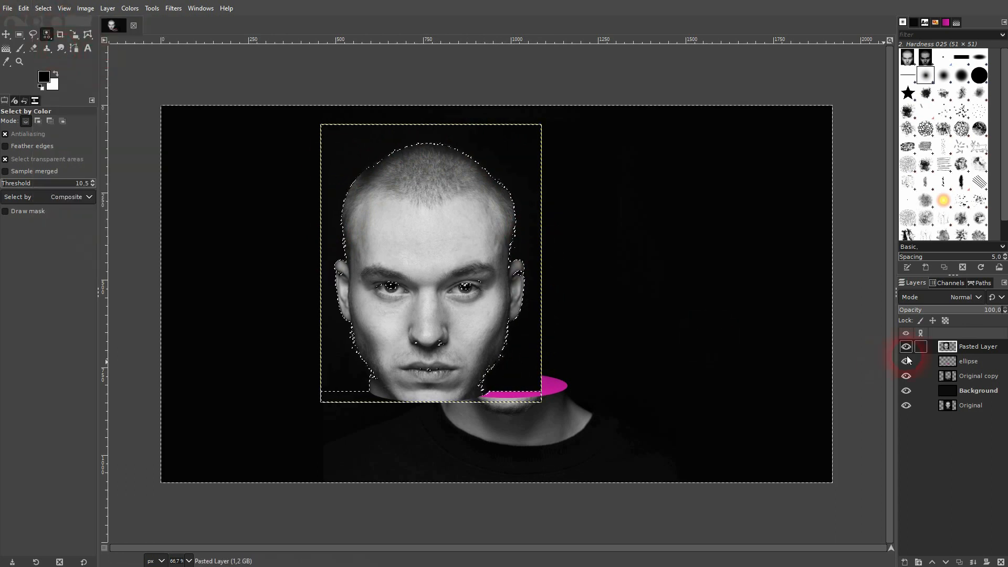
Step: Add a layer mask initialized from the selection to the Pasted Layer and clear the selection
right_click(988, 351)
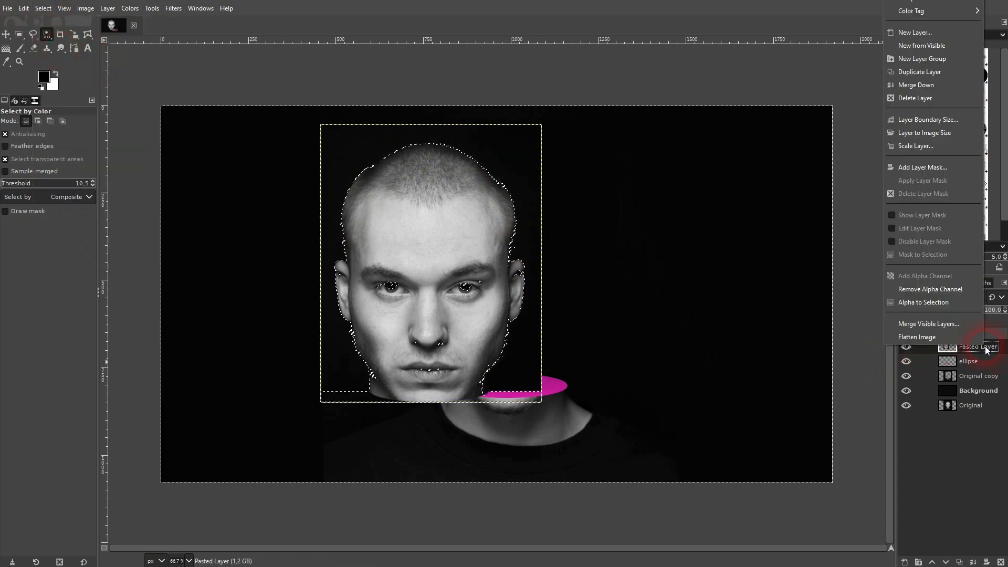
click(914, 167)
click(867, 175)
click(914, 256)
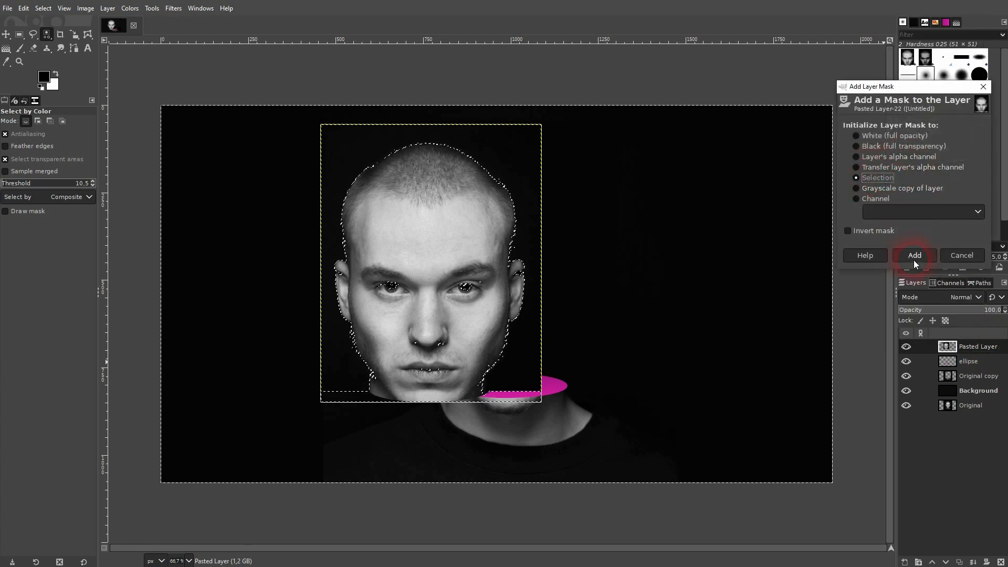
click(43, 8)
click(55, 36)
Step: Move the masked head slightly right and up, and inspect its right jaw edge against the ellipse
key(m)
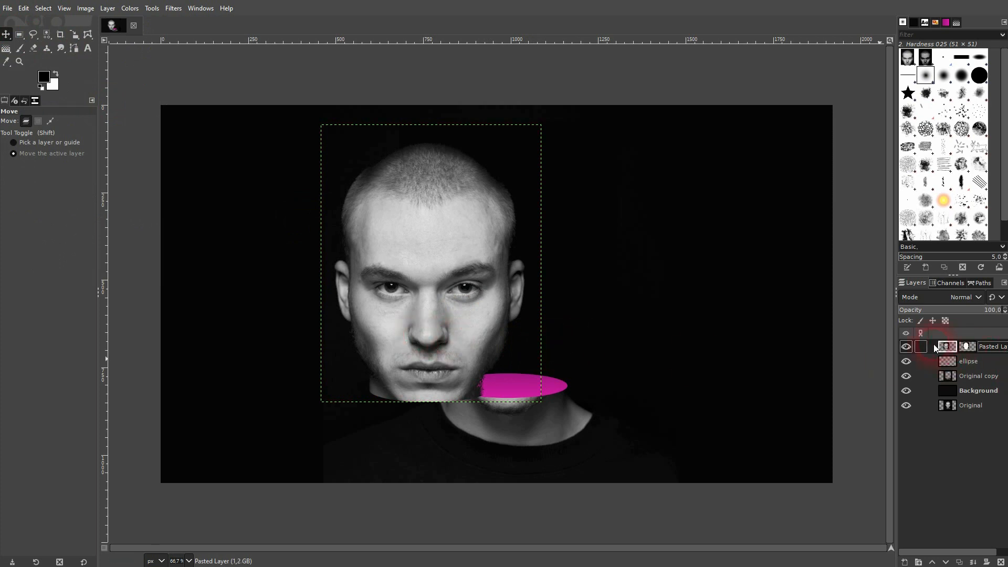
drag(424, 330, 439, 323)
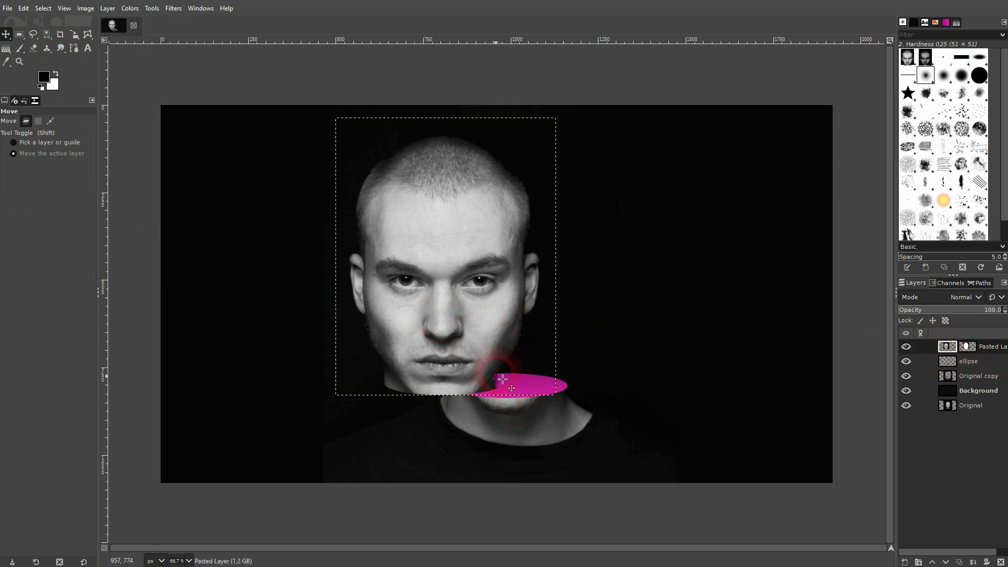
scroll(515, 364, up, 5)
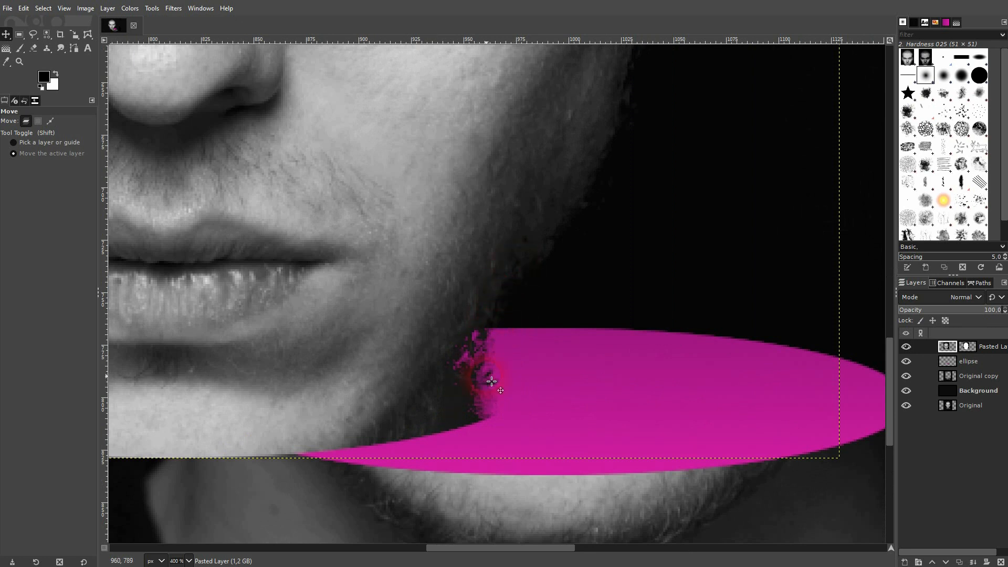
scroll(355, 331, down, 5)
Step: Shift the masked head to the right of the neck and inspect its left jaw edge against the ellipse
drag(315, 270, 432, 284)
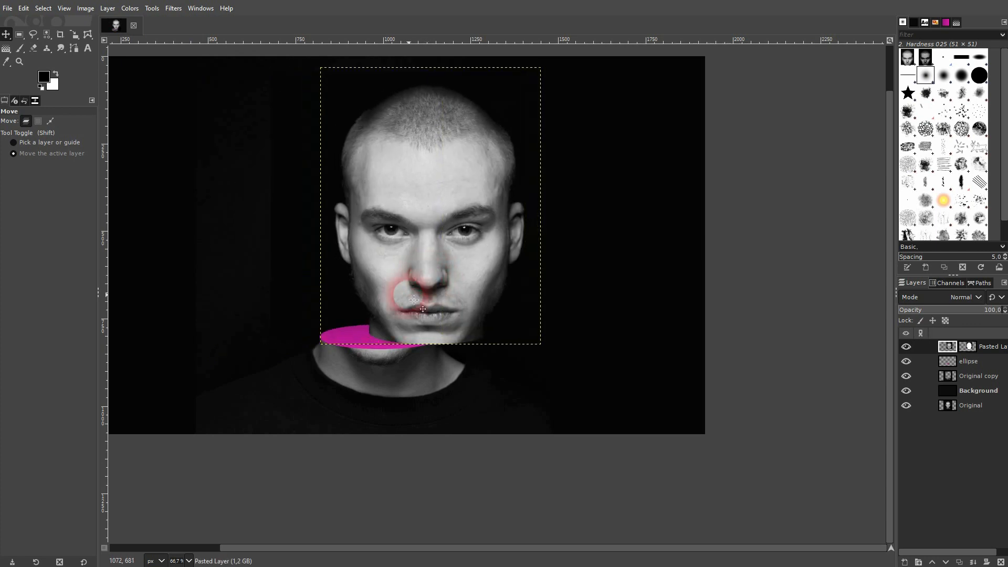
scroll(374, 353, up, 4)
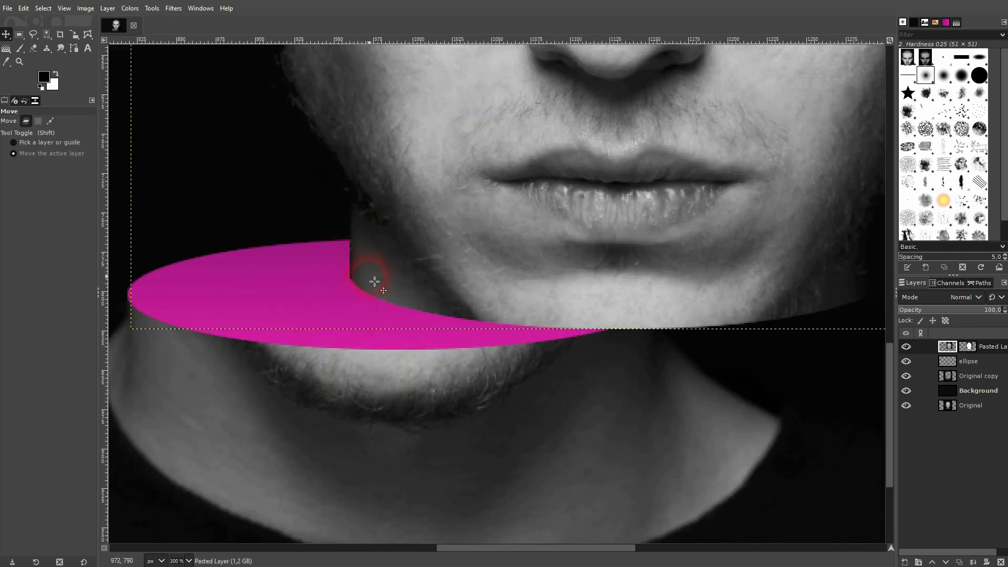
scroll(373, 279, down, 3)
drag(449, 191, 463, 194)
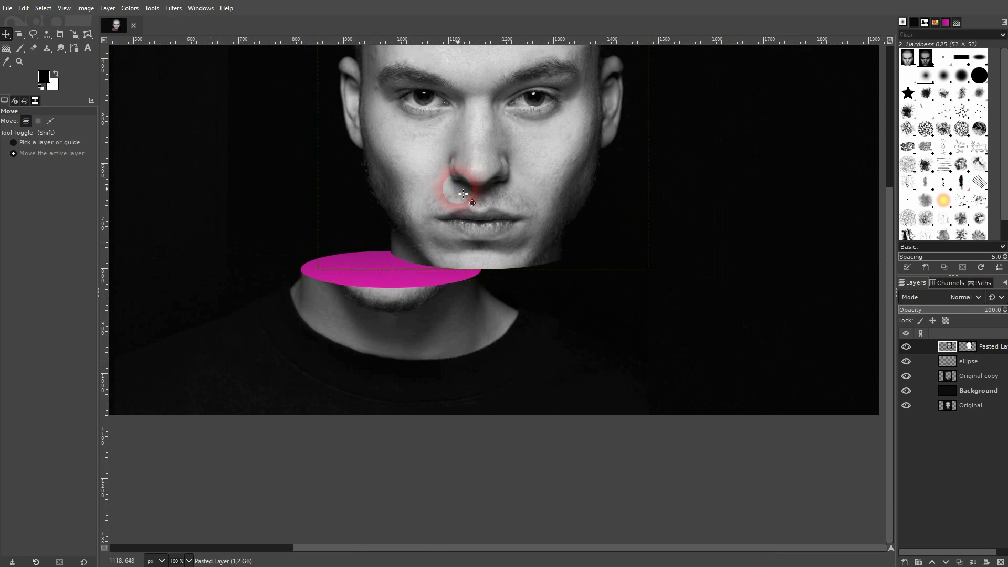
Step: Move the masked head back to the left so the ragged patch beside its right jaw lies over the ellipse
scroll(464, 193, down, 1)
drag(494, 278, 385, 284)
scroll(423, 381, up, 3)
scroll(377, 394, up, 1)
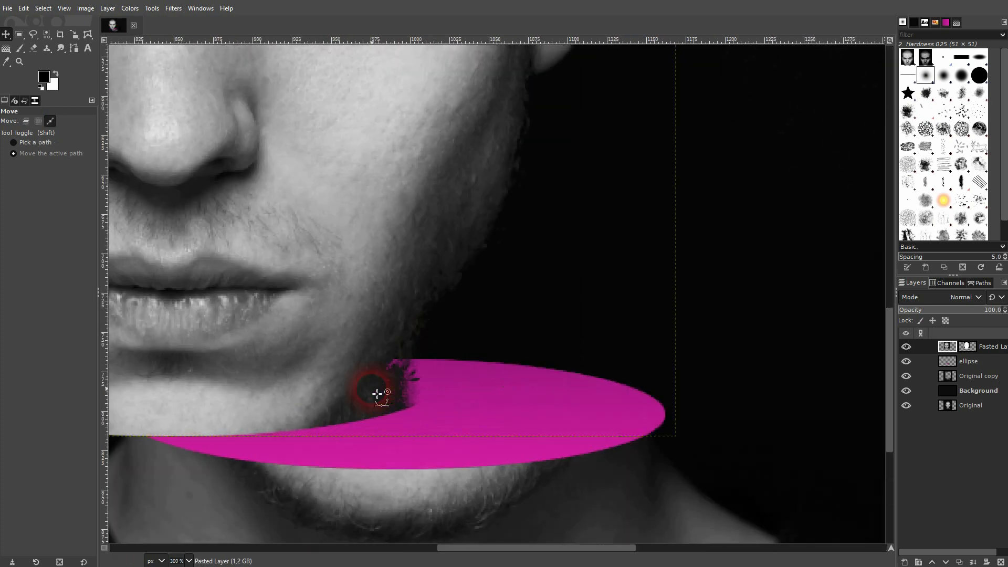
Step: On the Pasted Layer's mask, brush black across the right jaw, and paint that area and the ragged patch back with white
click(968, 345)
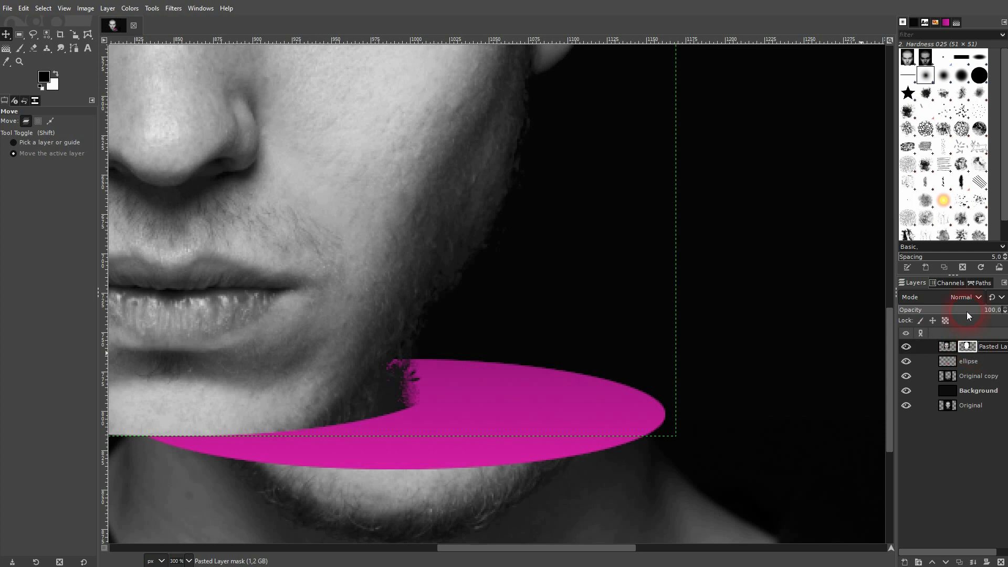
click(22, 50)
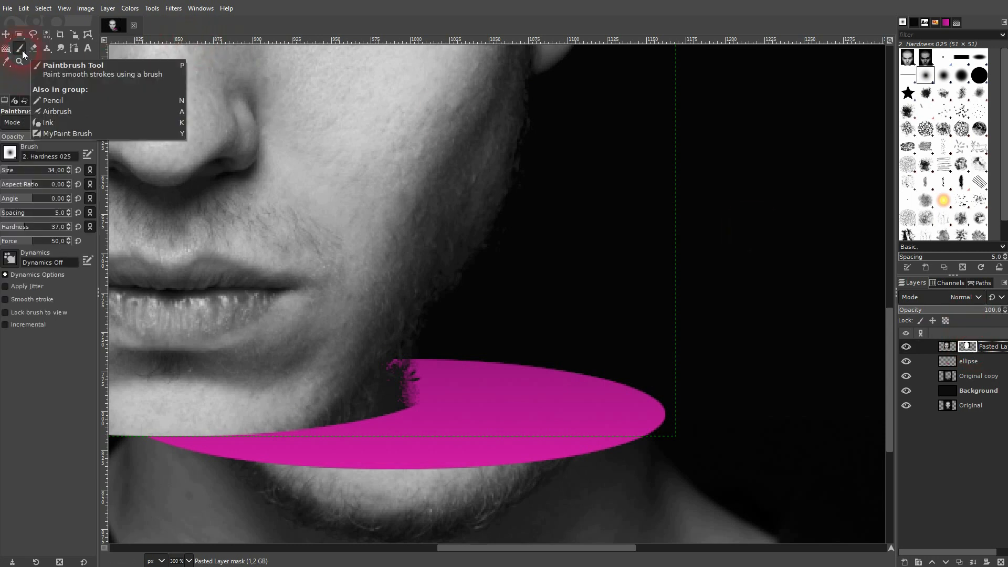
mouse_move(399, 381)
mouse_down()
mouse_move(462, 353)
mouse_move(351, 388)
mouse_up()
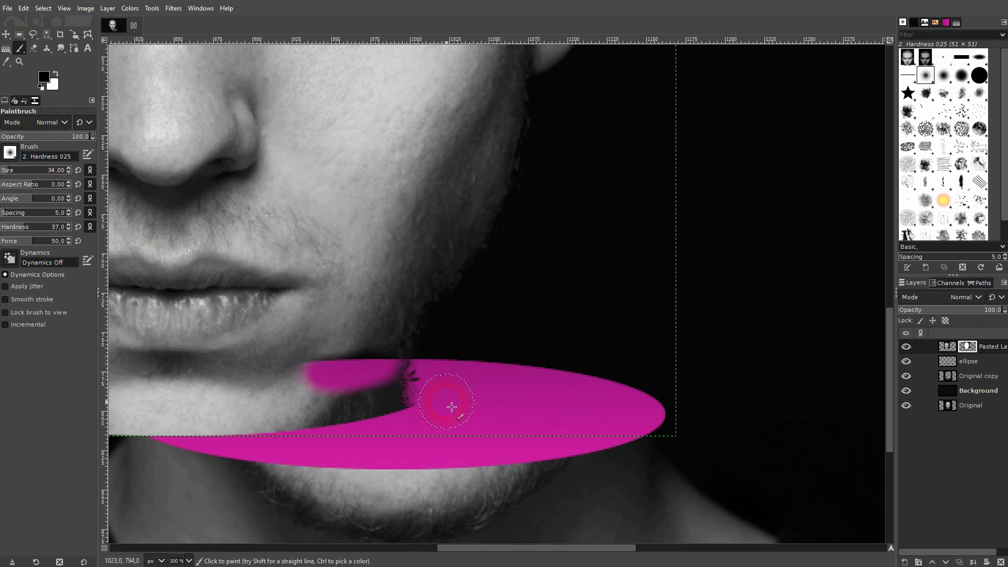
click(56, 73)
mouse_move(299, 374)
mouse_down()
mouse_move(382, 355)
mouse_move(322, 392)
mouse_move(366, 389)
mouse_move(388, 353)
mouse_move(391, 380)
mouse_move(398, 340)
mouse_move(408, 402)
mouse_move(400, 353)
mouse_up()
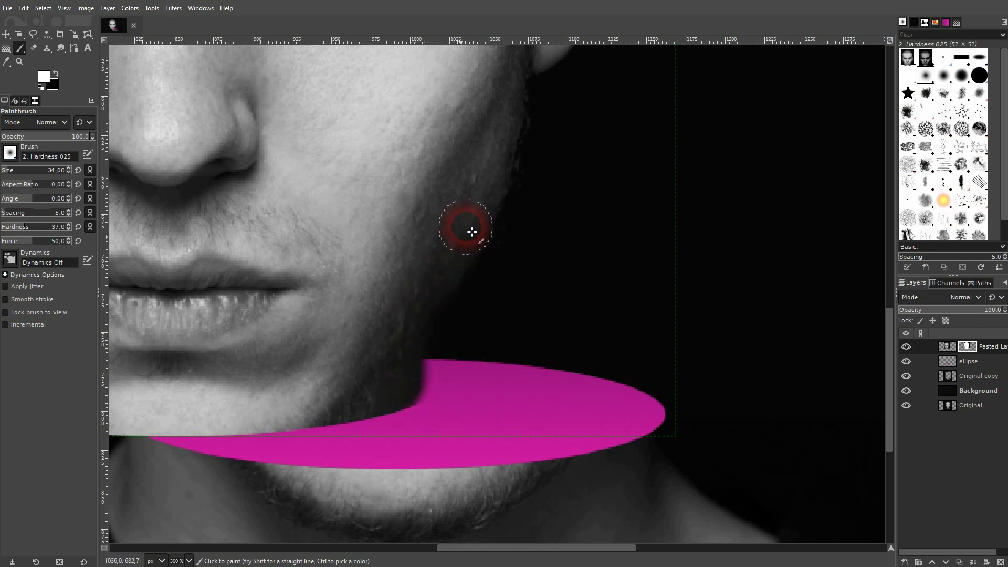
Step: Set the brush hardness to 100 and paint white on the mask along the right jaw edge beside the ellipse
key(minus)
key(minus)
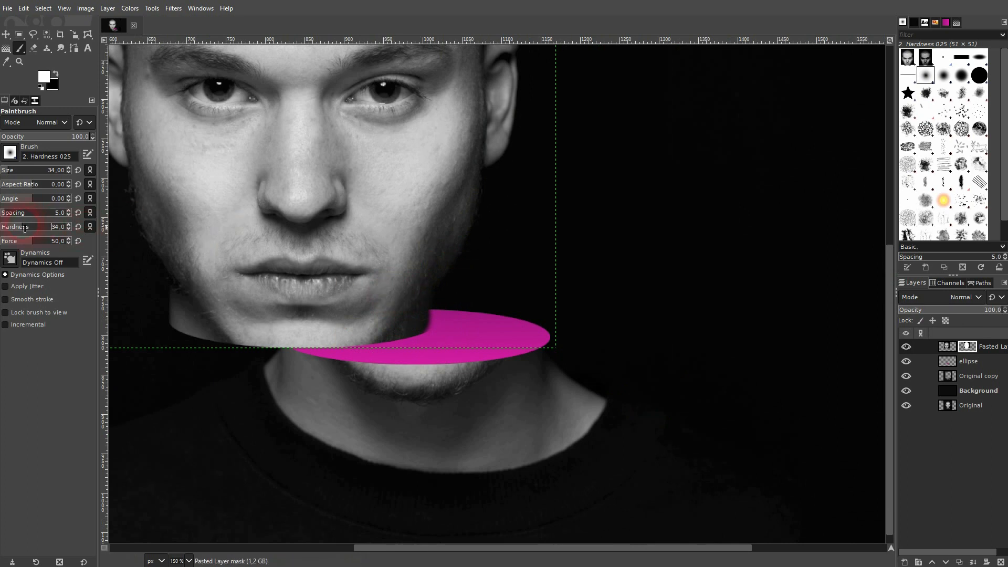
key(plus)
key(plus)
key(plus)
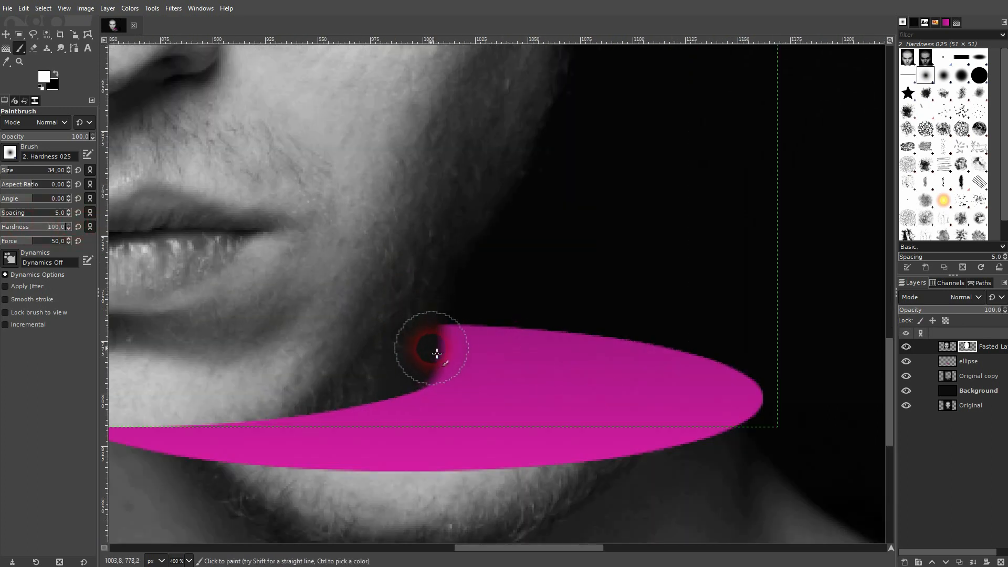
drag(412, 364, 442, 253)
Step: Move the masked head layer to the right of the neck and slightly up, with its lower edge over the magenta ellipse
key(minus)
key(minus)
key(minus)
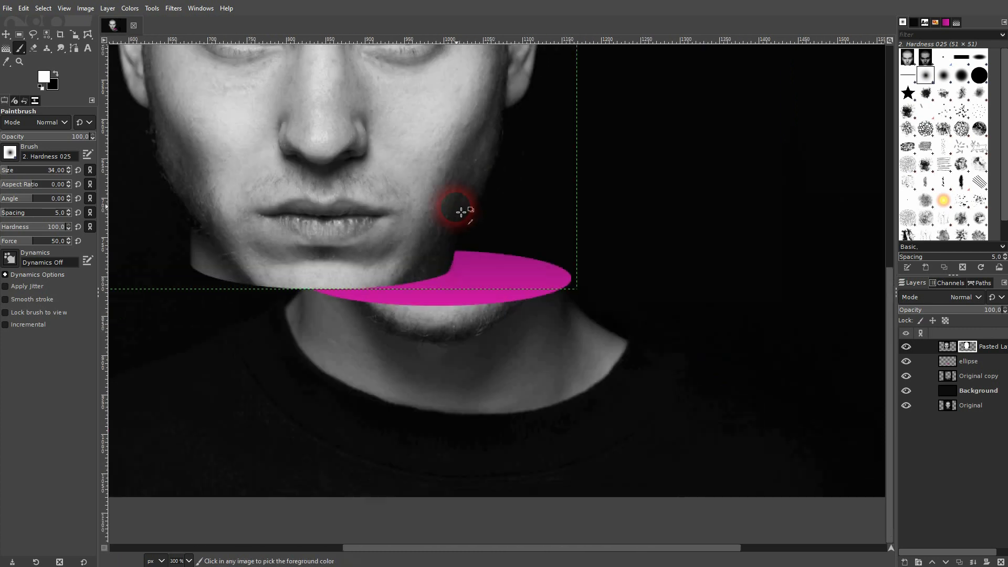
key(minus)
key(minus)
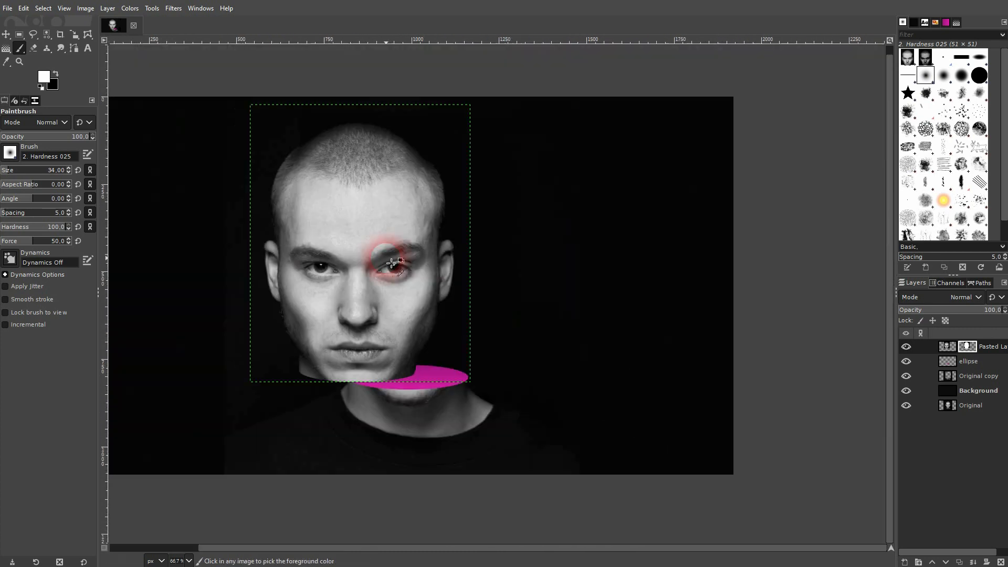
click(5, 35)
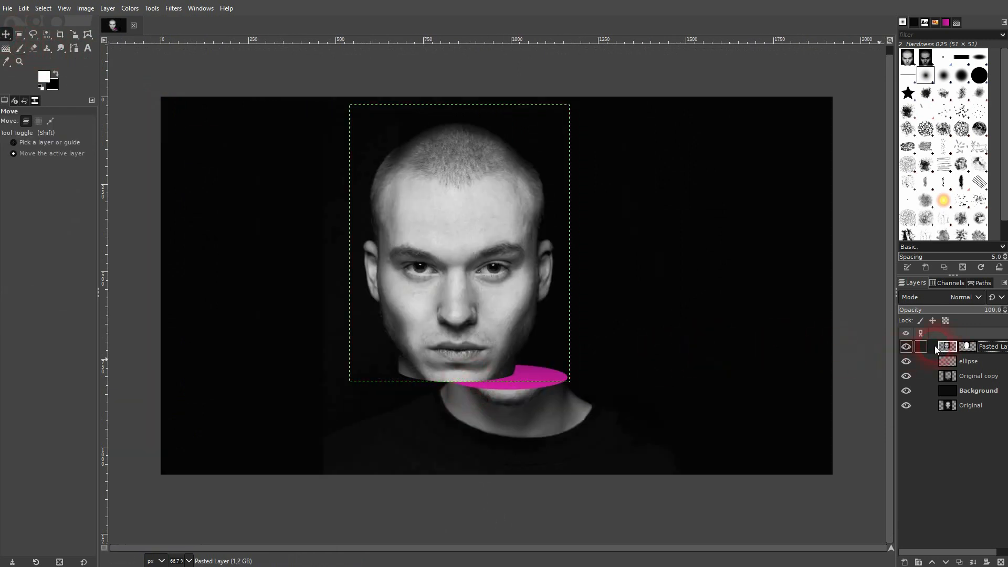
drag(450, 294, 549, 281)
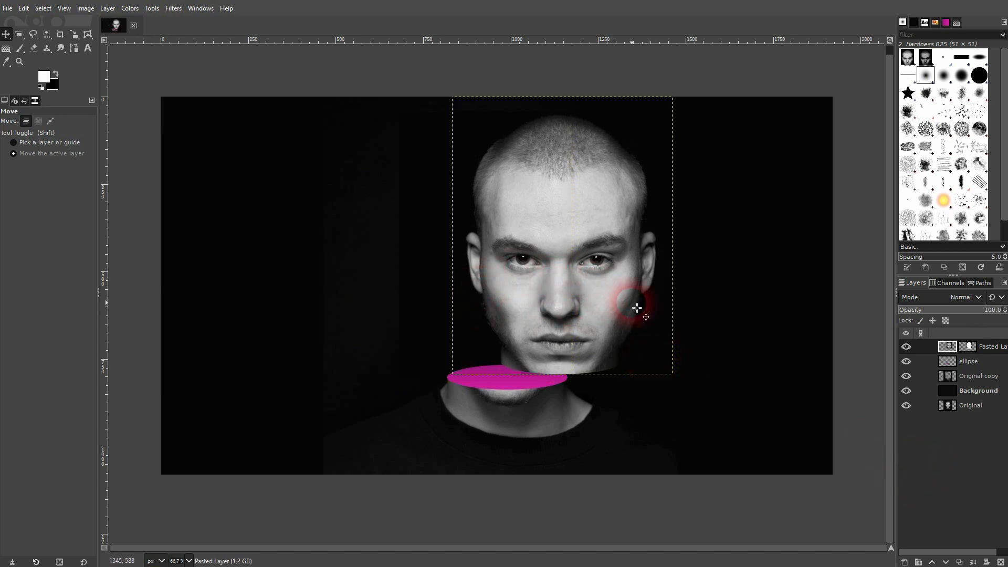
Step: Add a transparent layer named ellipse 2 and draw an elliptical selection about 454 × 74 px across the cheeks and nose
click(904, 561)
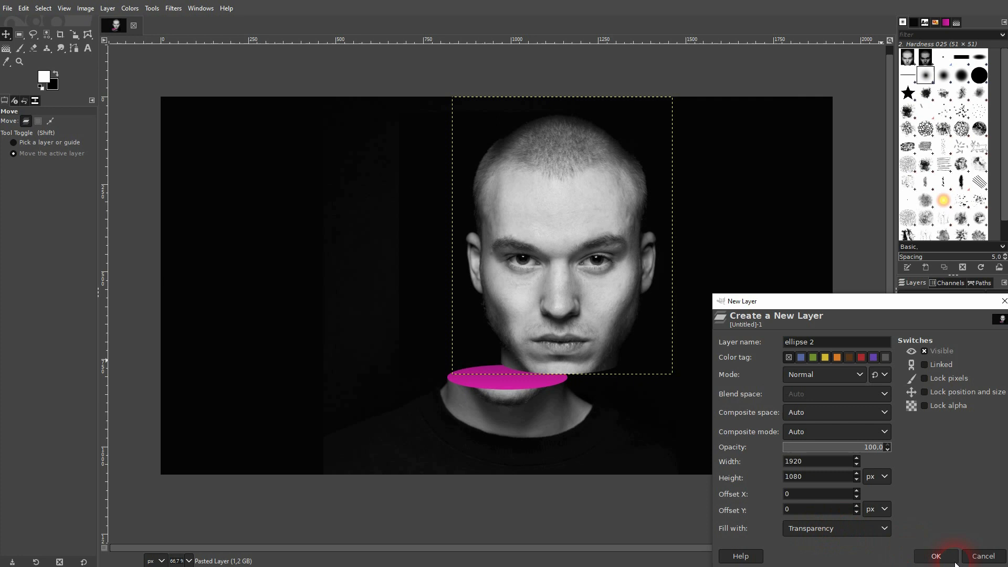
click(936, 556)
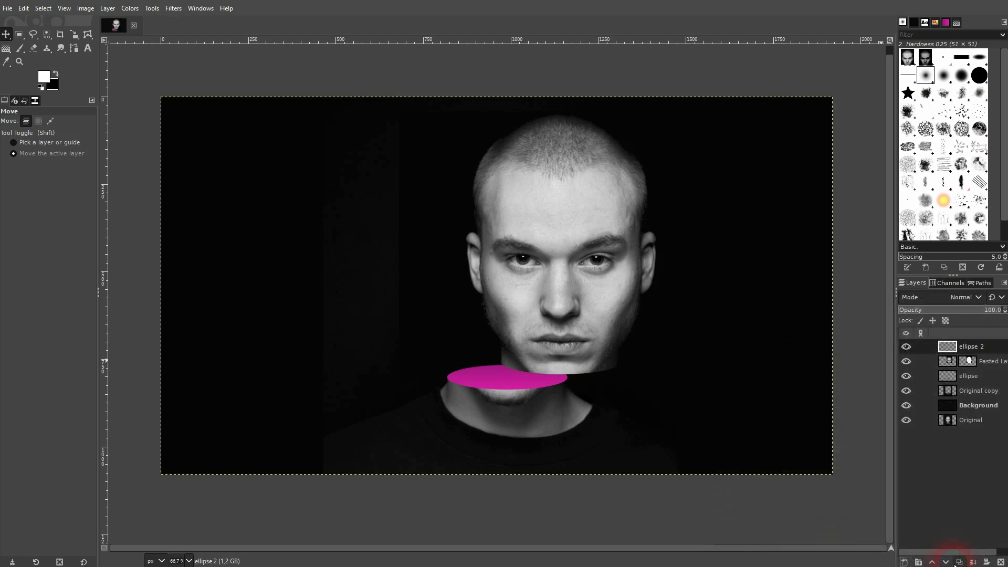
click(69, 49)
scroll(643, 325, up, 2)
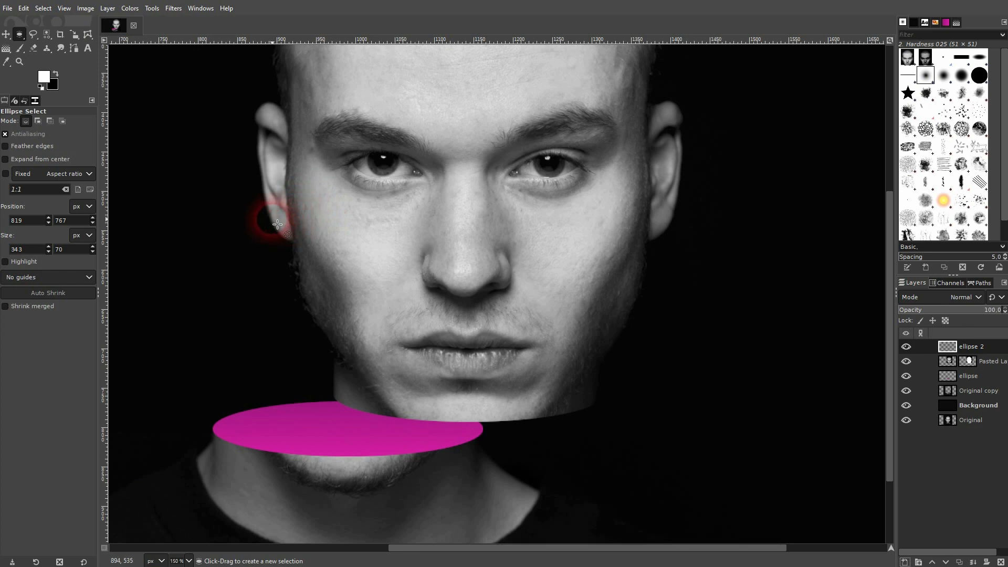
drag(269, 218, 656, 266)
drag(285, 262, 304, 272)
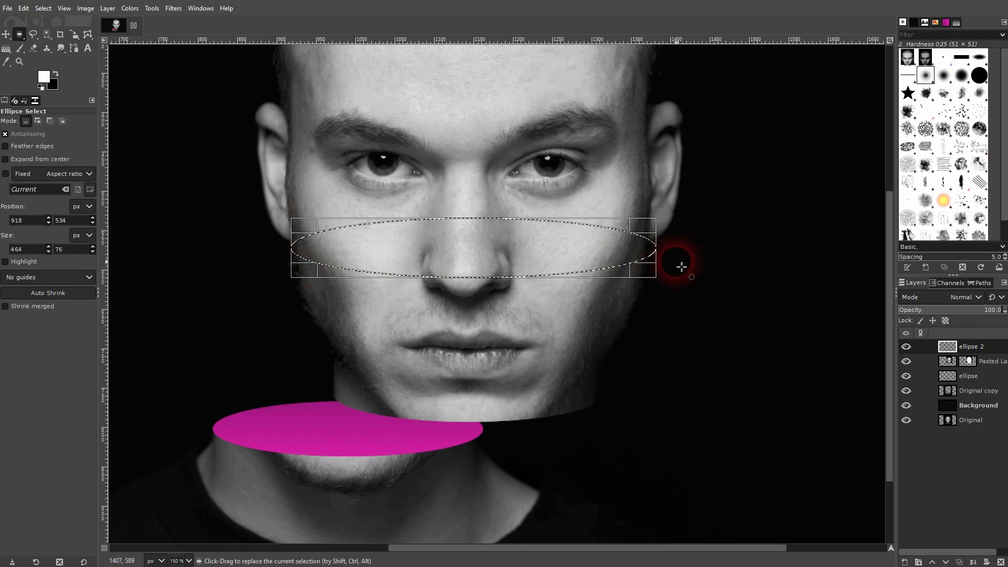
drag(647, 264, 637, 285)
drag(638, 233, 640, 240)
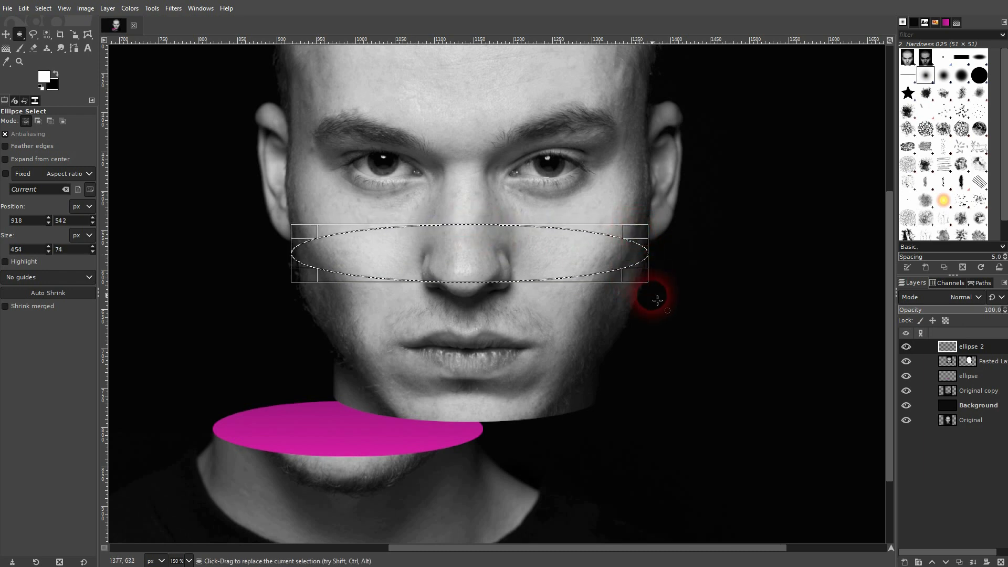
Step: Fill the elliptical selection with a vertical linear gradient and set its lower endpoint color to cyan 1dc5d7
click(6, 48)
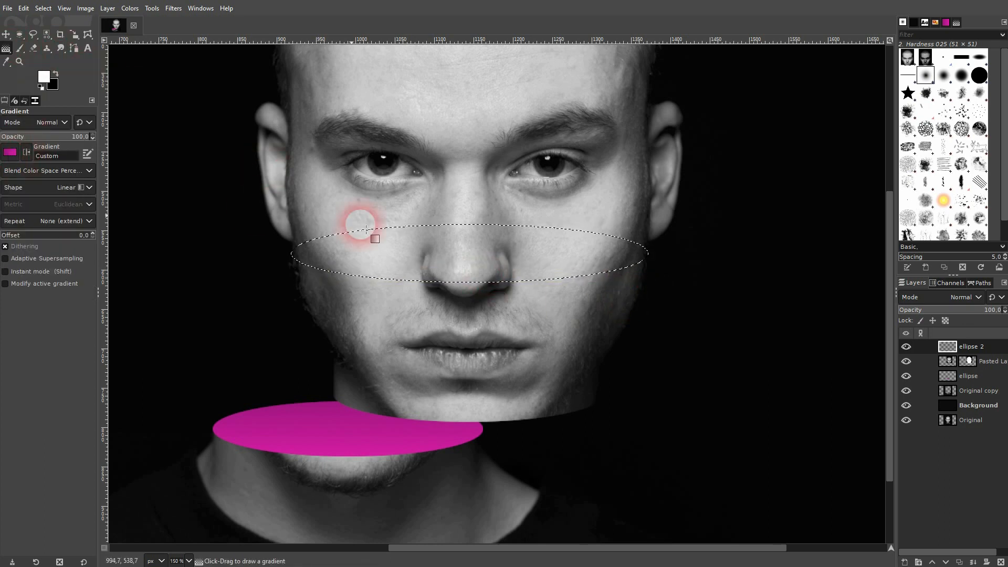
drag(474, 222, 474, 247)
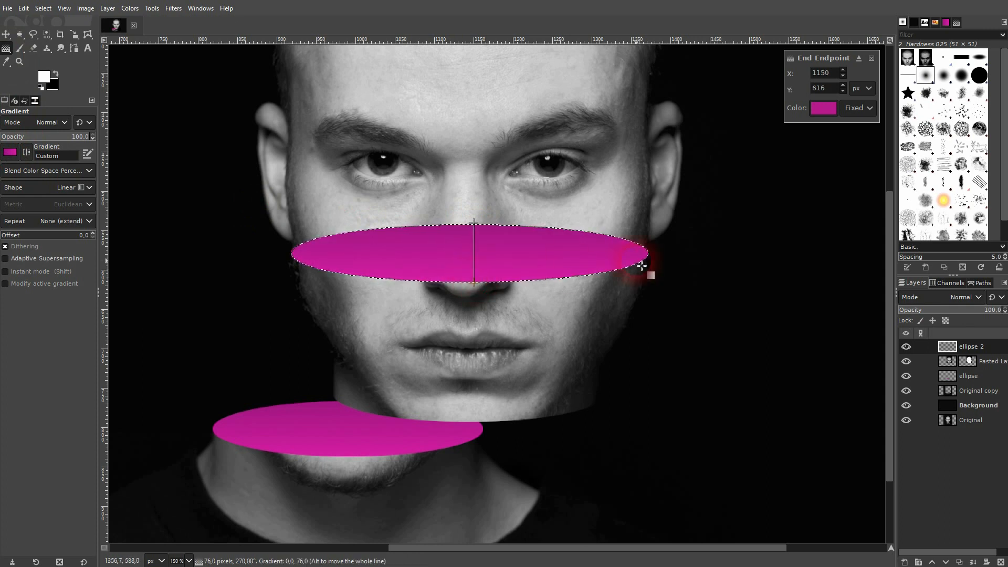
click(830, 110)
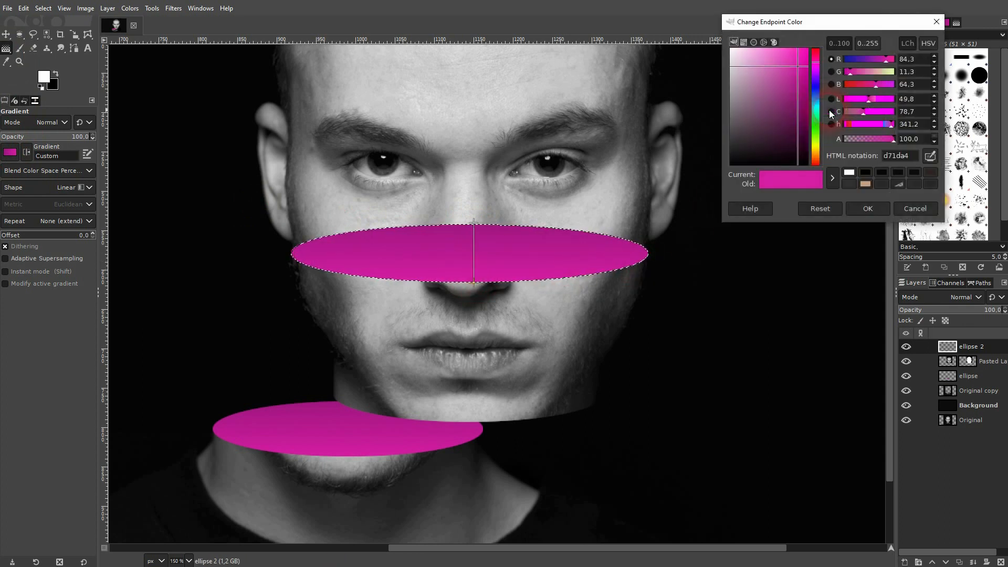
drag(815, 97, 818, 109)
click(867, 209)
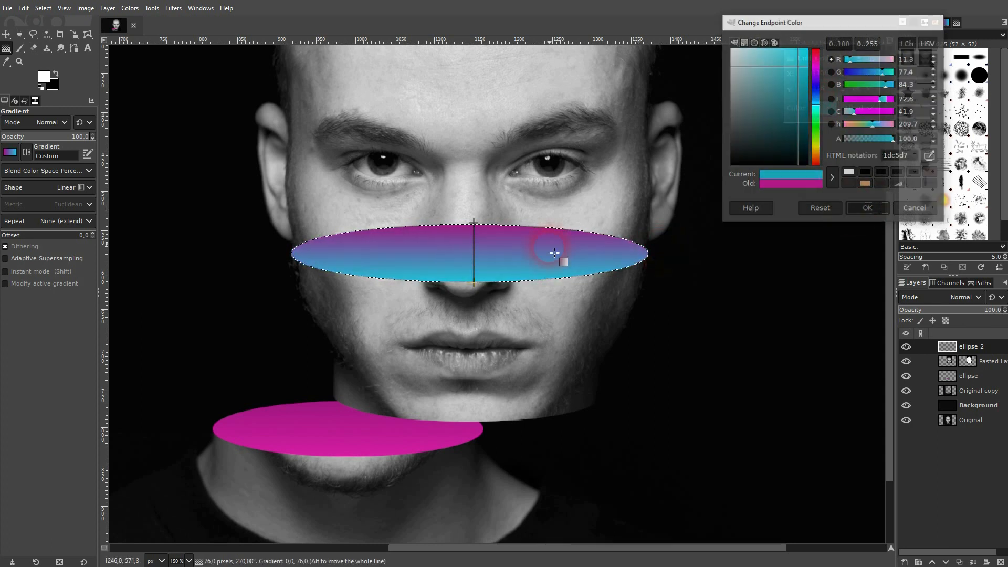
Step: Set the gradient's upper endpoint color to dark teal 16829e and finish the gradient
click(474, 223)
click(818, 107)
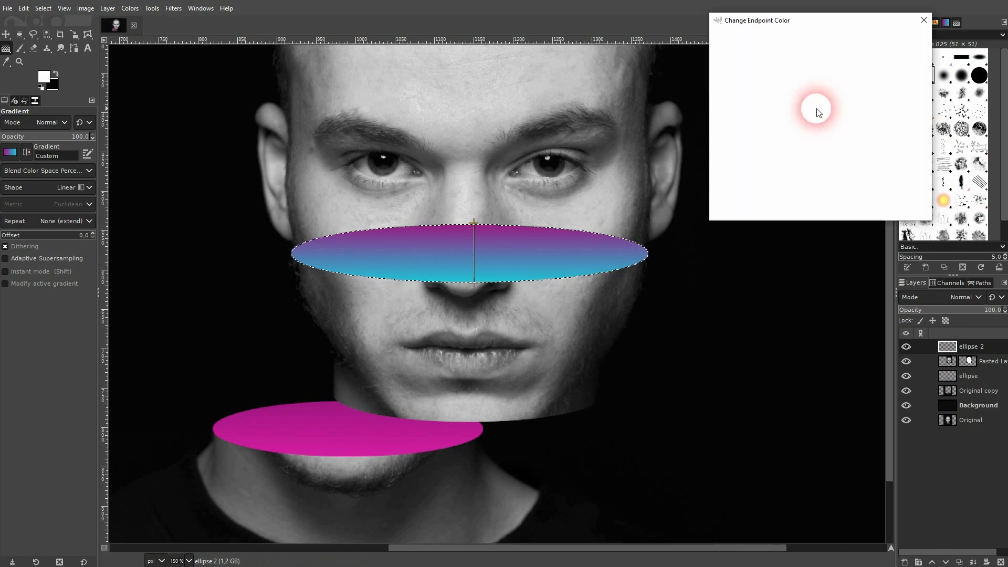
drag(805, 78, 805, 105)
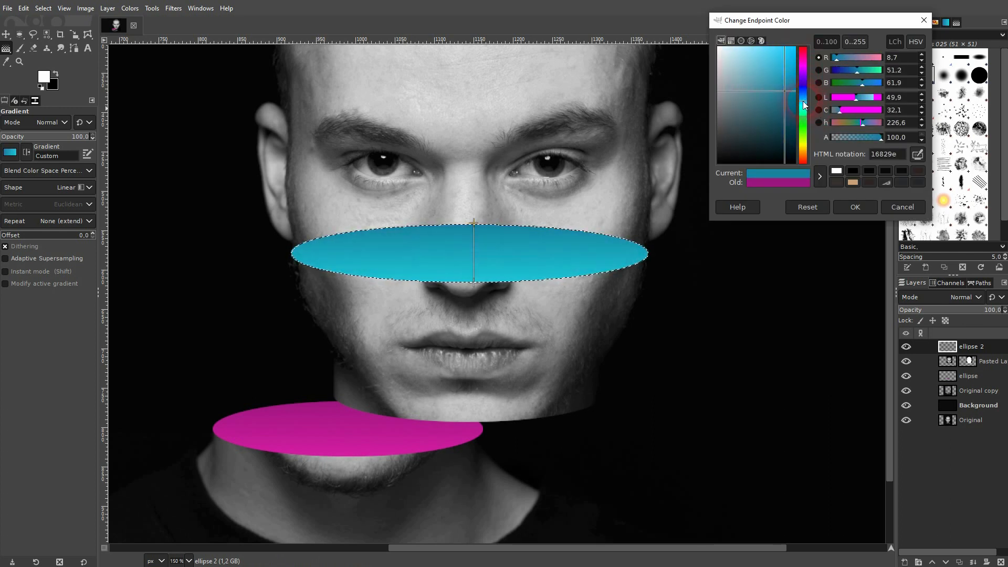
click(855, 207)
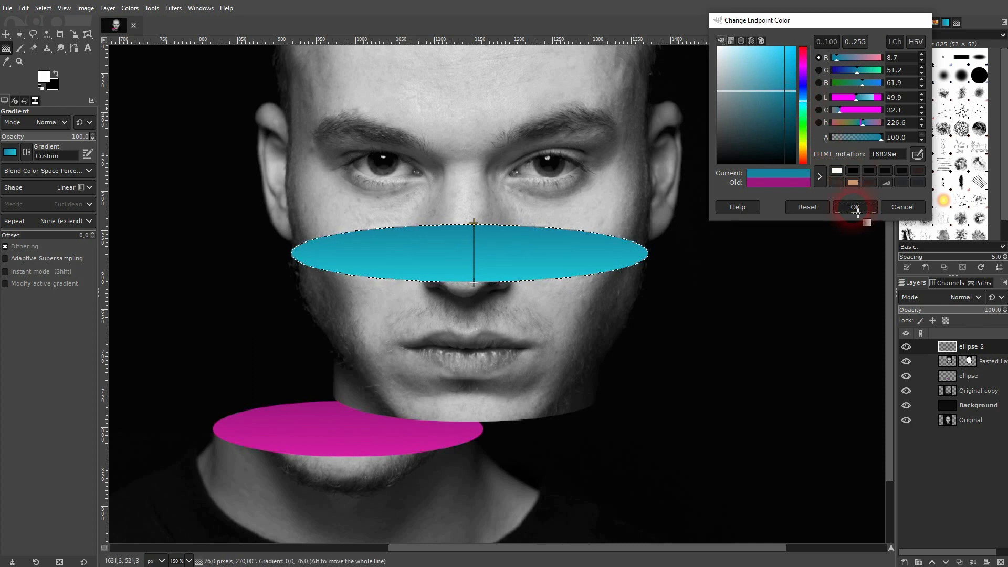
click(6, 35)
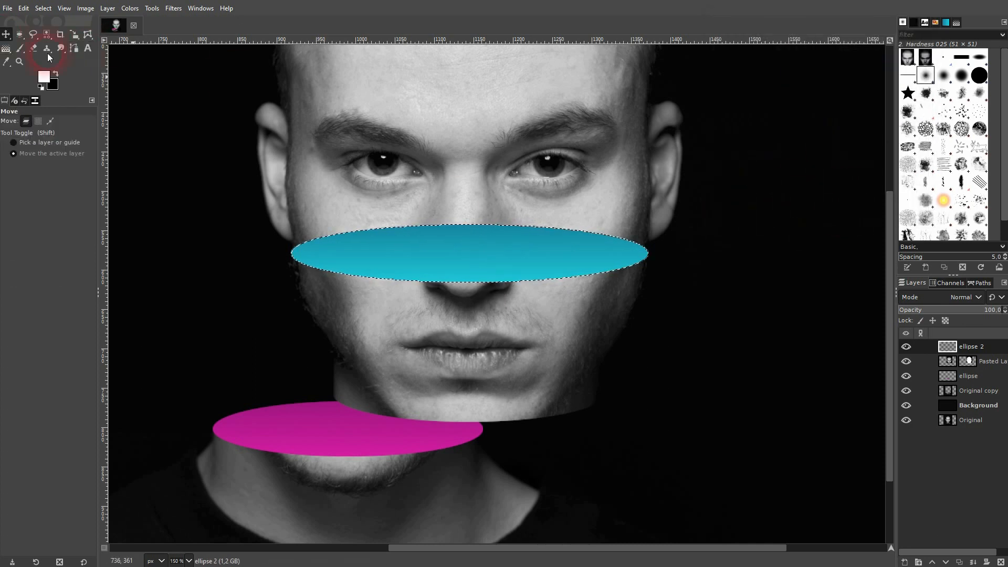
Step: Add a rectangle of about 635 × 540 px to the elliptical selection, covering the head from the ellipse's middle up past the scalp
scroll(461, 225, down, 1)
scroll(454, 217, up, 2)
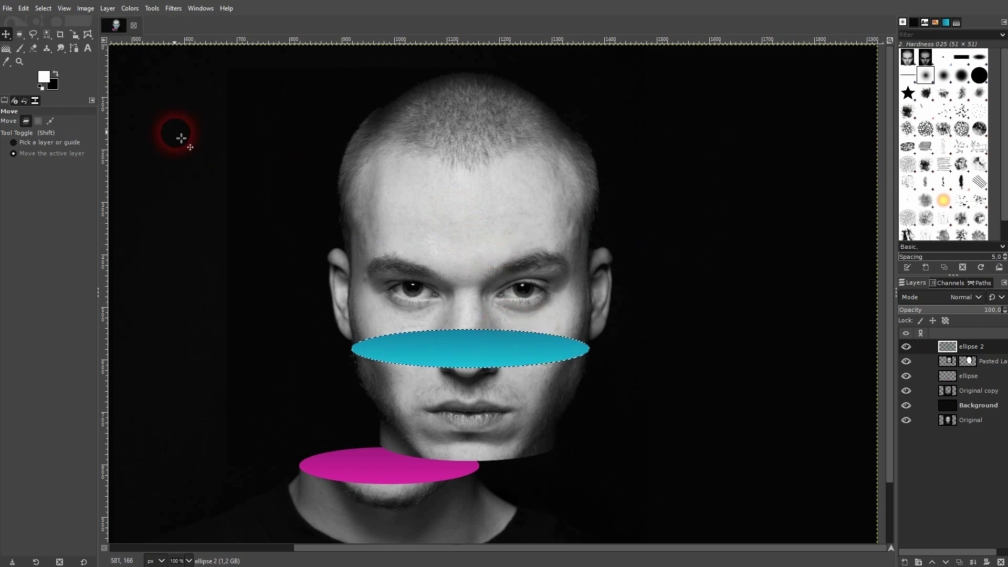
right_click(19, 35)
click(55, 40)
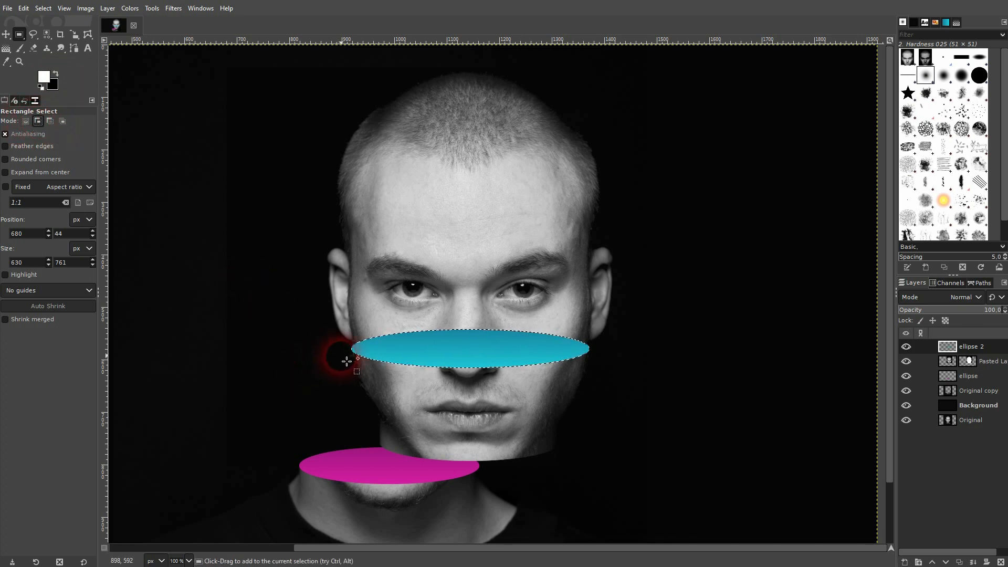
drag(332, 347, 638, 65)
drag(627, 339, 634, 339)
drag(345, 335, 324, 335)
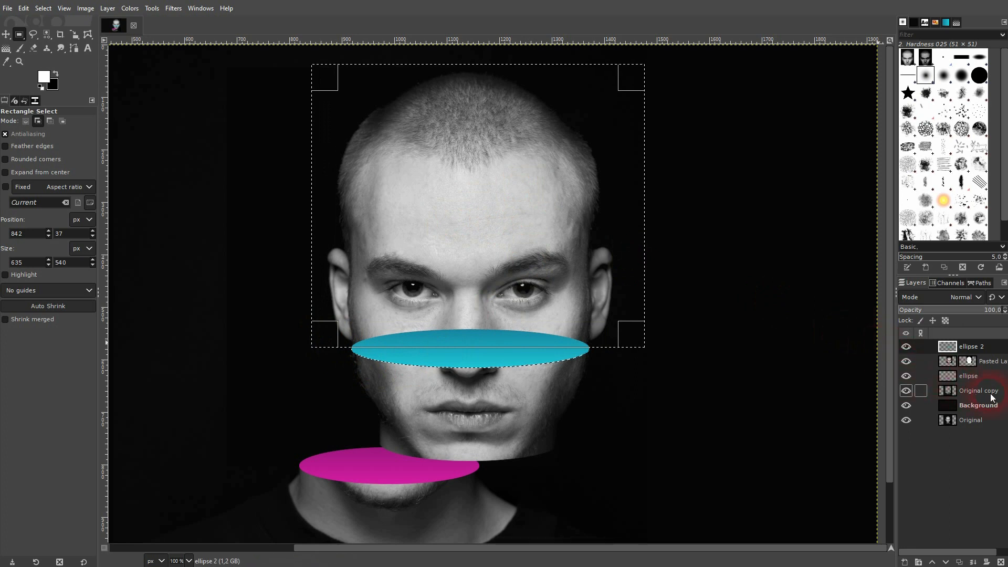
Step: Cut the selected upper head from the Pasted Layer, paste it as a new layer and raise it above ellipse 2
click(972, 392)
click(904, 391)
click(905, 391)
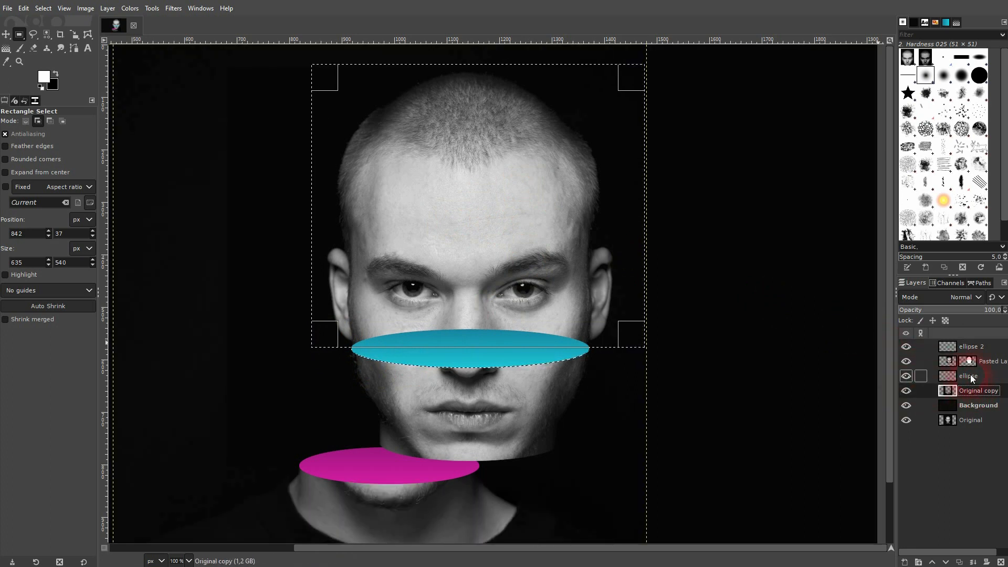
click(912, 367)
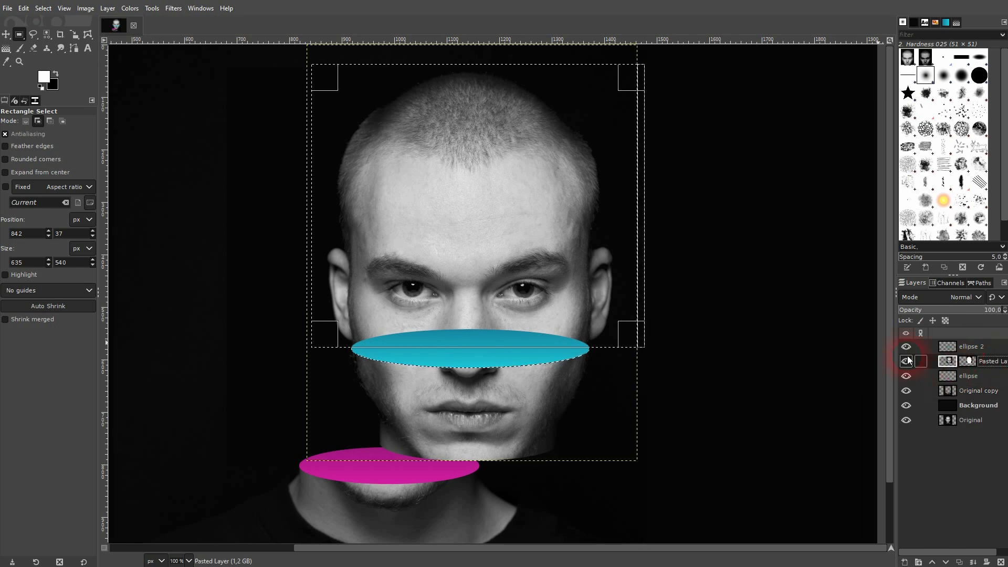
click(907, 362)
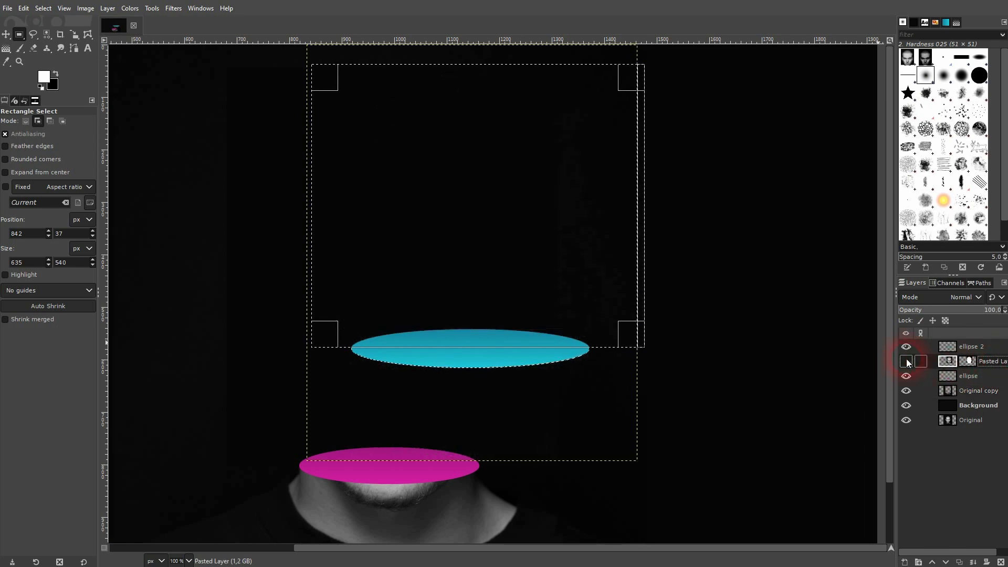
click(907, 361)
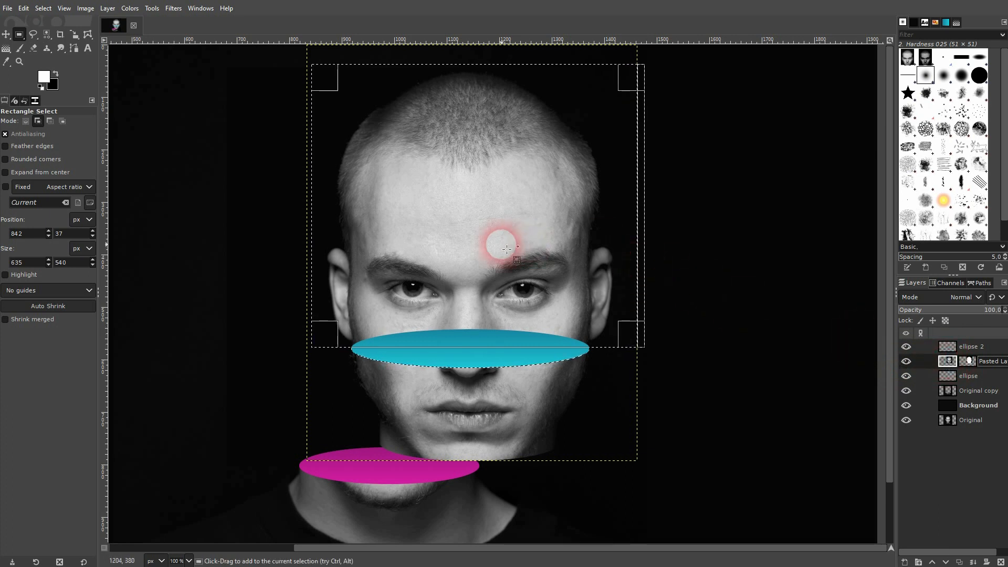
key(ctrl+x)
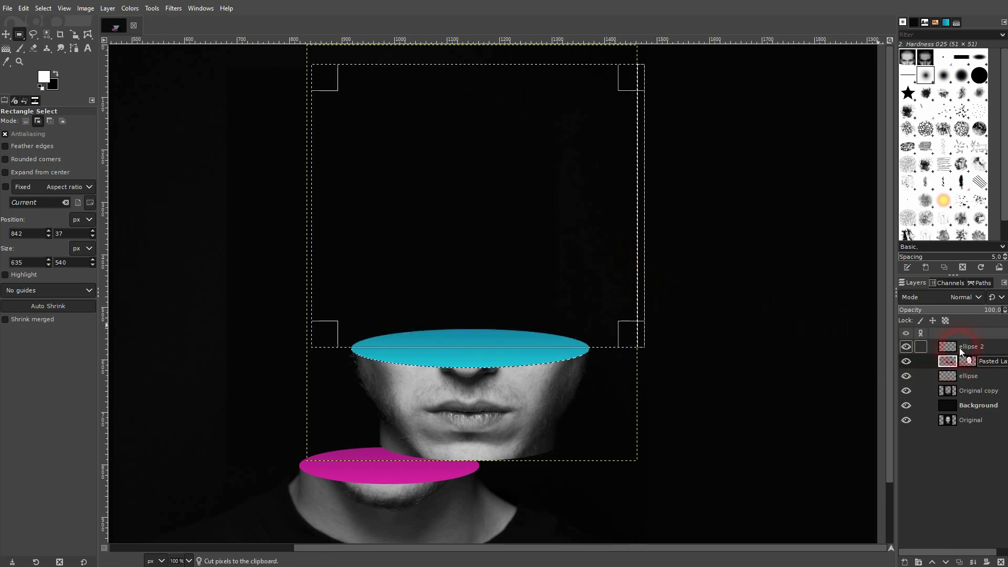
key(ctrl+v)
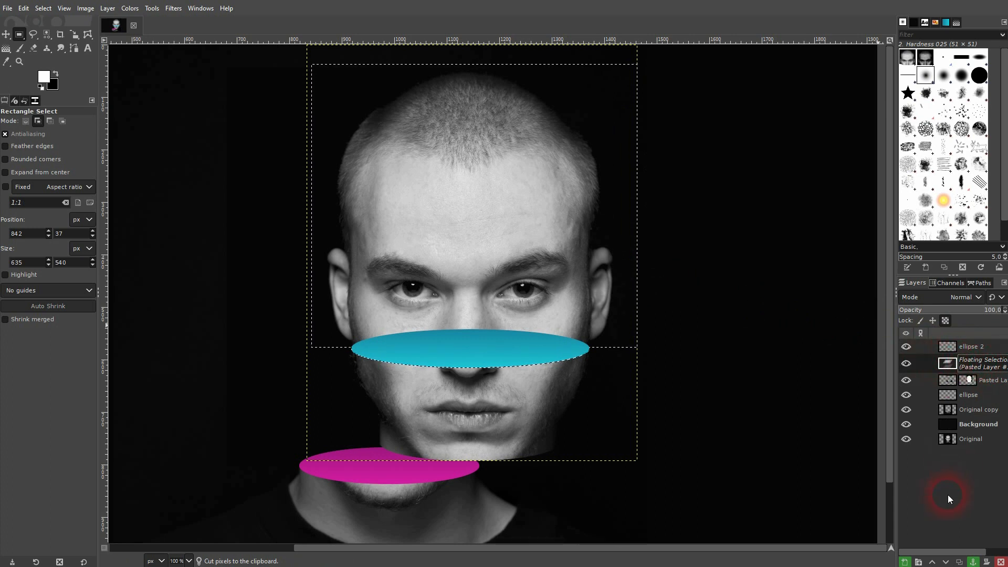
click(905, 562)
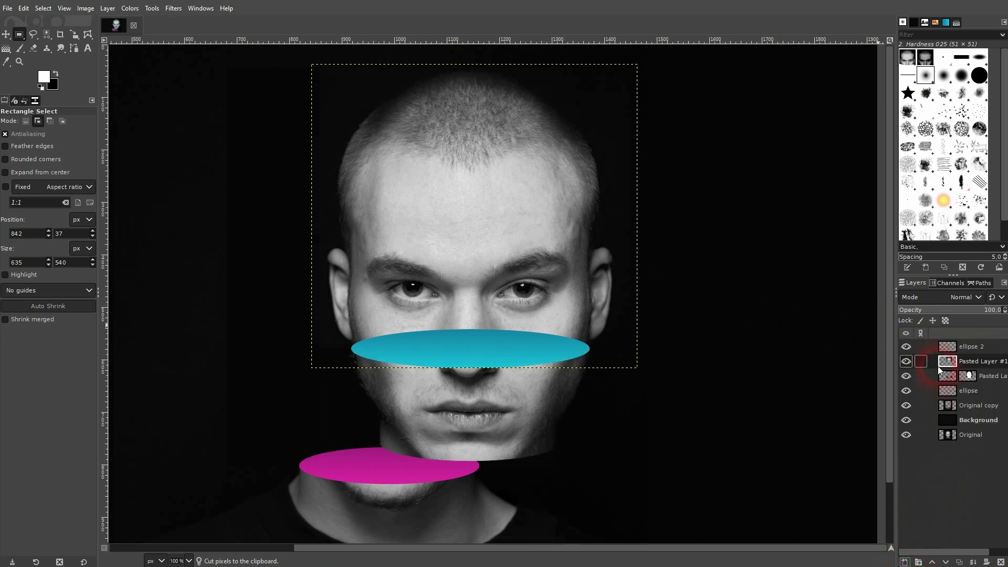
click(906, 363)
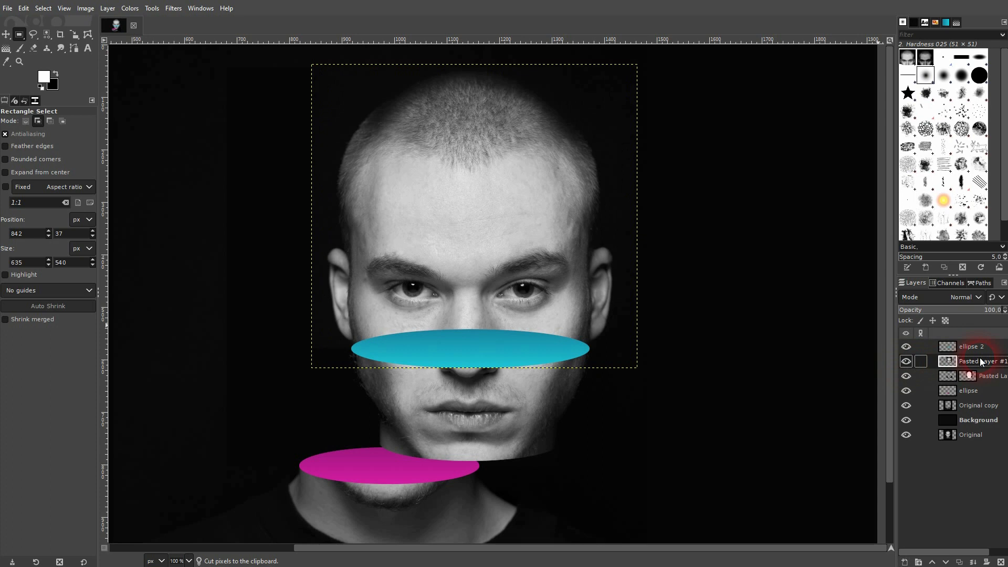
click(932, 562)
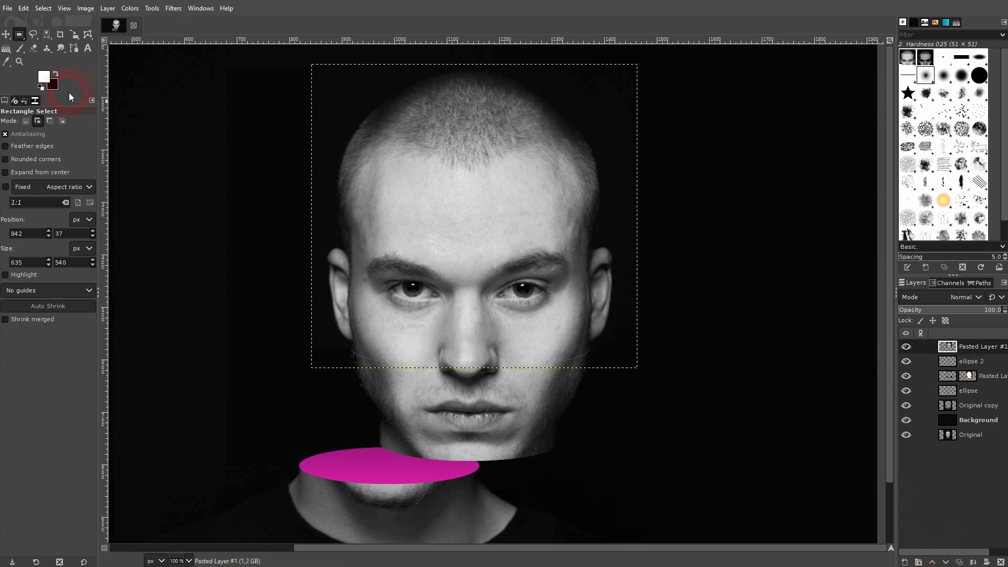
Step: Move the upper head piece on Pasted Layer #1 to the left, offsetting it from the cyan ellipse
click(5, 34)
click(472, 232)
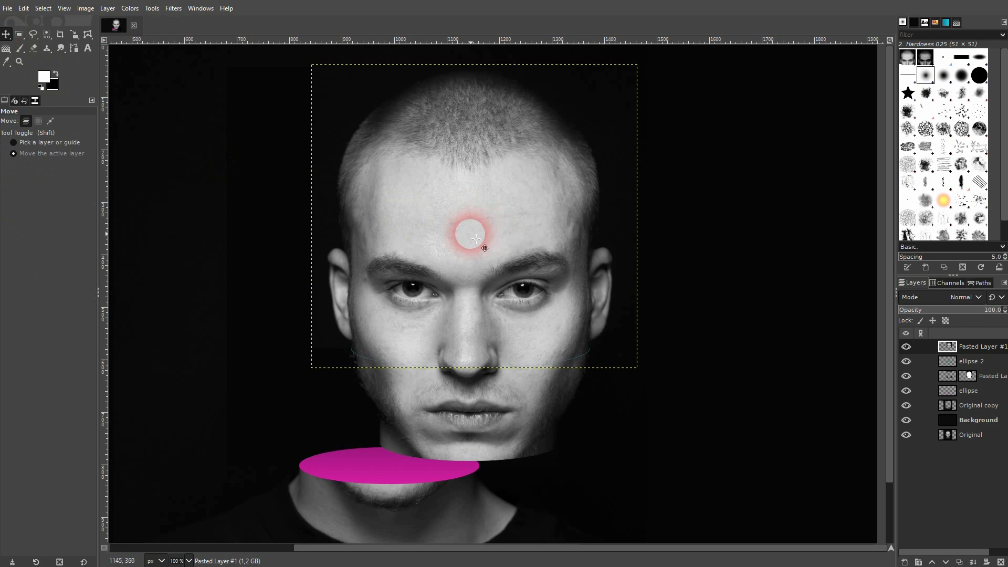
scroll(471, 234, down, 1)
drag(461, 234, 416, 222)
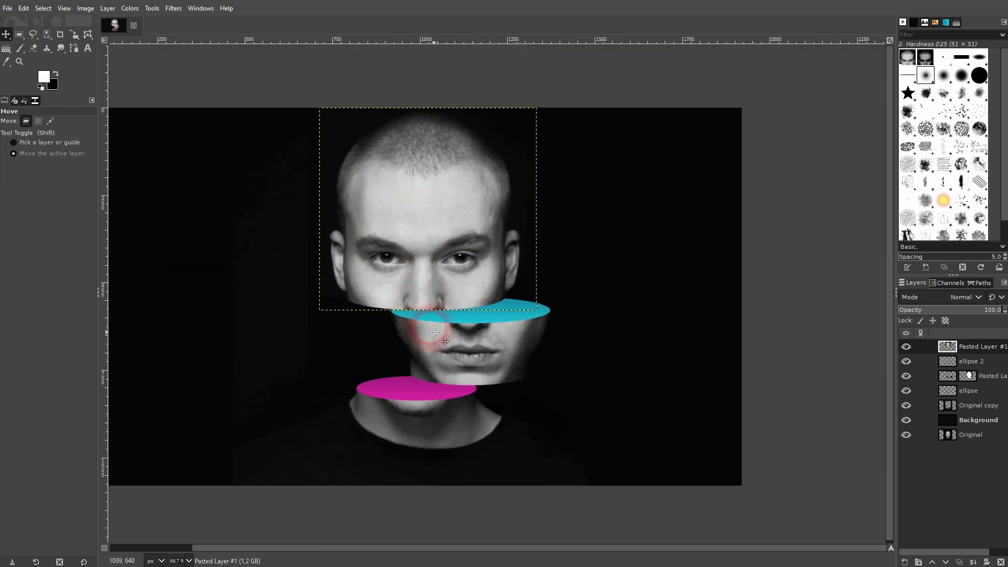
scroll(495, 285, up, 1)
scroll(501, 289, up, 1)
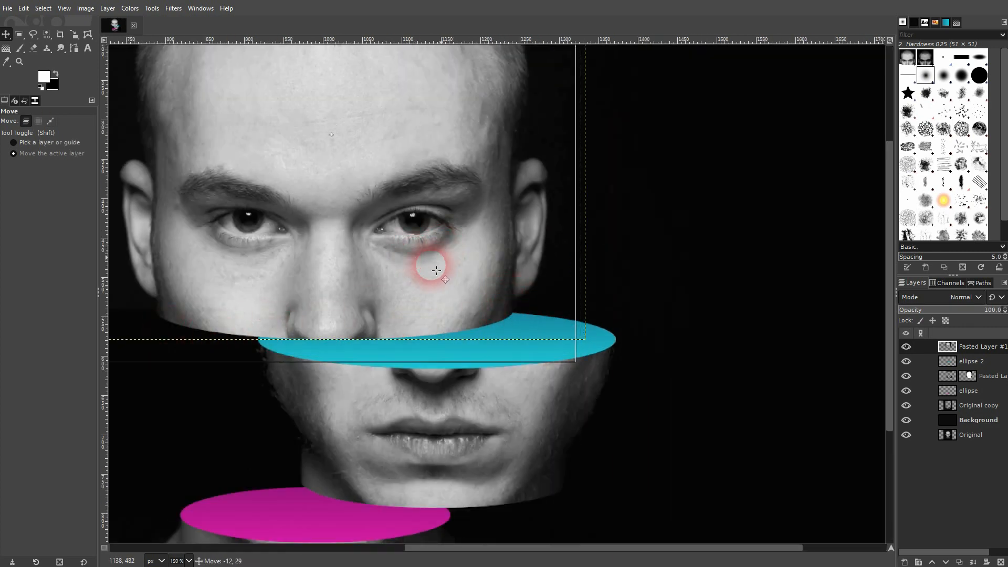
drag(428, 266, 424, 278)
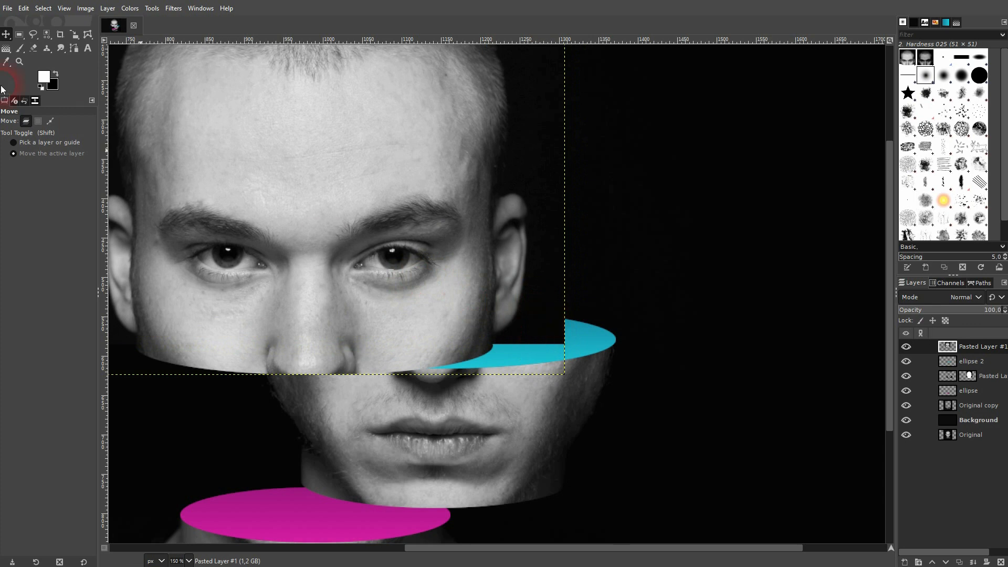
Step: Select the dark background around the head on Pasted Layer #1 by color and invert the selection
click(48, 34)
click(541, 319)
click(45, 8)
click(68, 49)
Step: Add a layer mask to Pasted Layer #1 initialized from the selection, and clear the selection
right_click(983, 348)
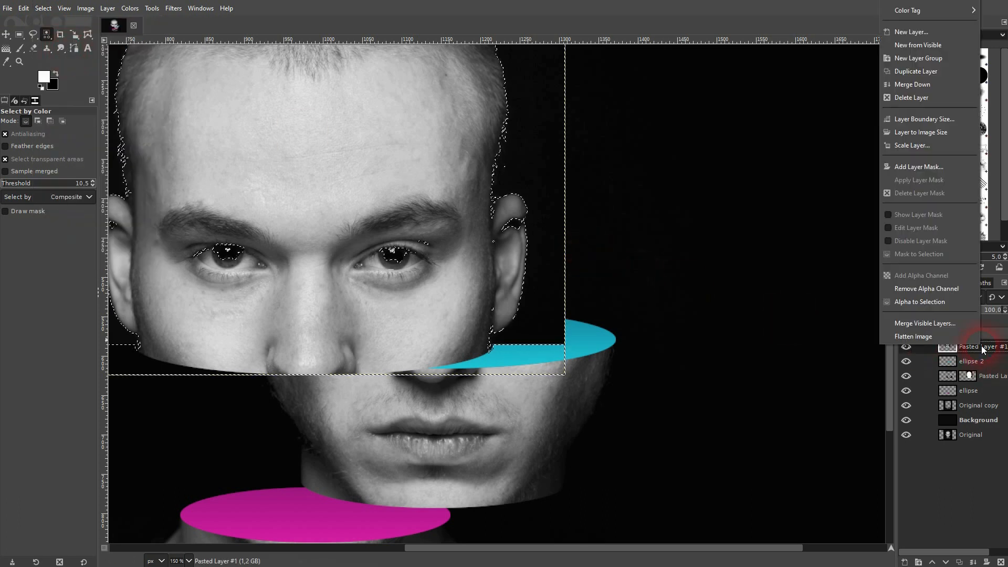
click(909, 165)
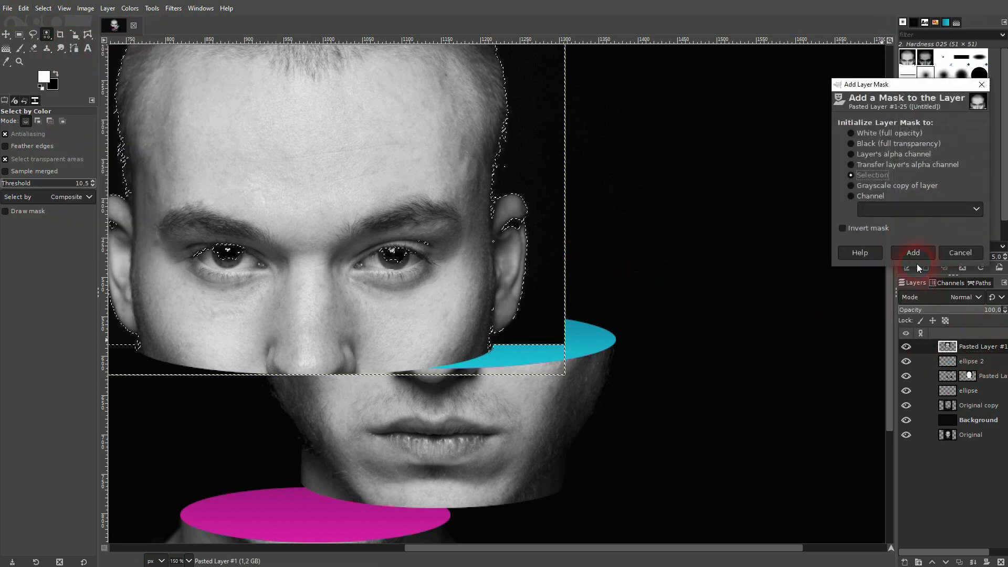
click(913, 253)
click(337, 162)
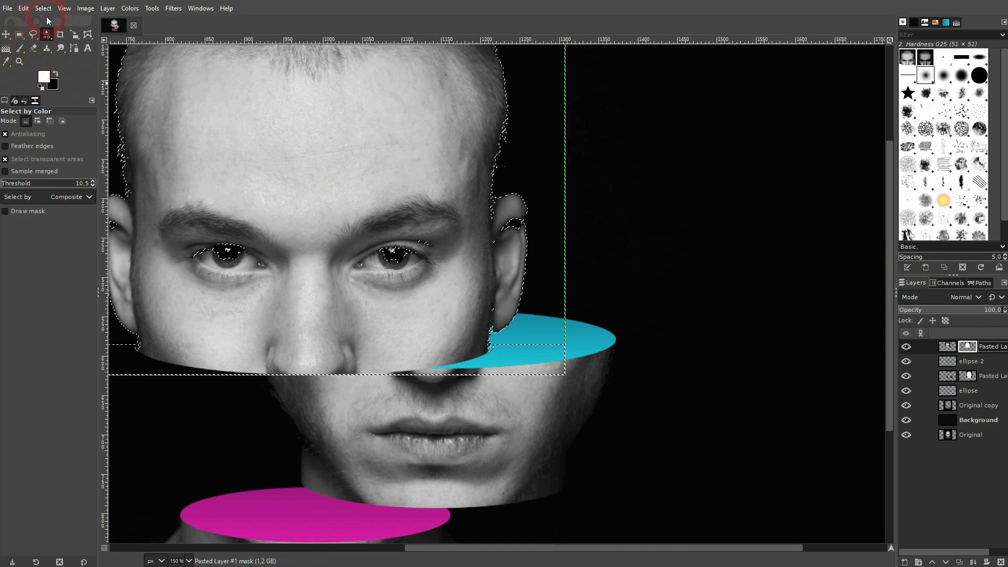
click(44, 9)
click(51, 37)
Step: Move the masked head piece on Pasted Layer #1 up so its cut edge sits over the cyan ellipse's back edge
click(6, 35)
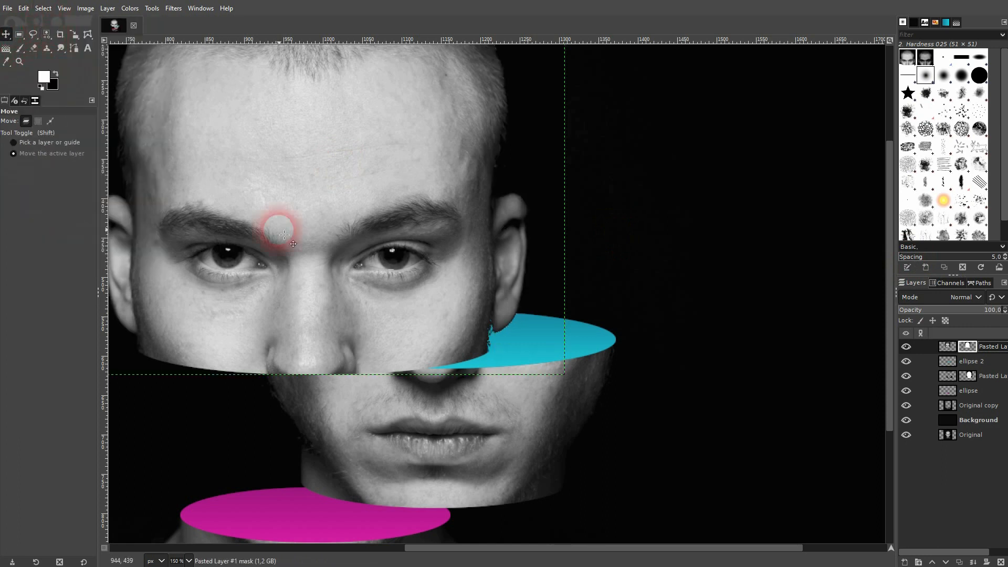
scroll(279, 232, down, 1)
scroll(285, 239, down, 1)
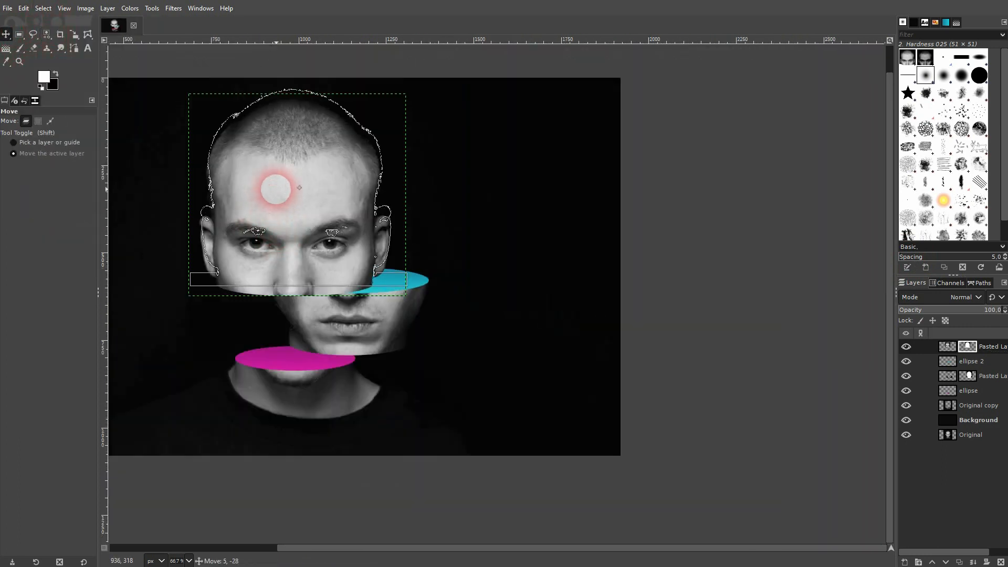
drag(282, 199, 882, 376)
click(949, 347)
drag(282, 163, 278, 147)
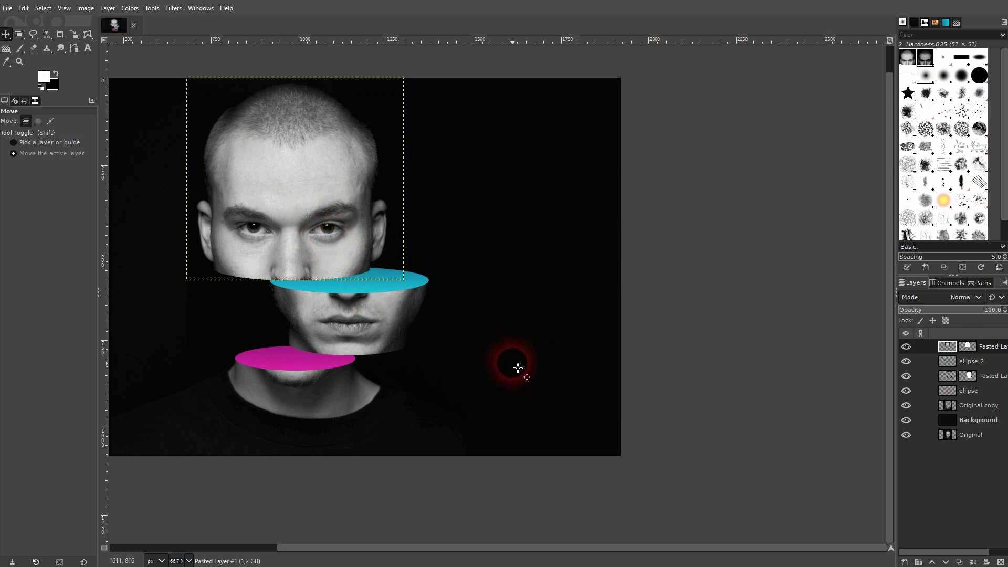
scroll(519, 369, up, 1)
scroll(540, 418, left, 3)
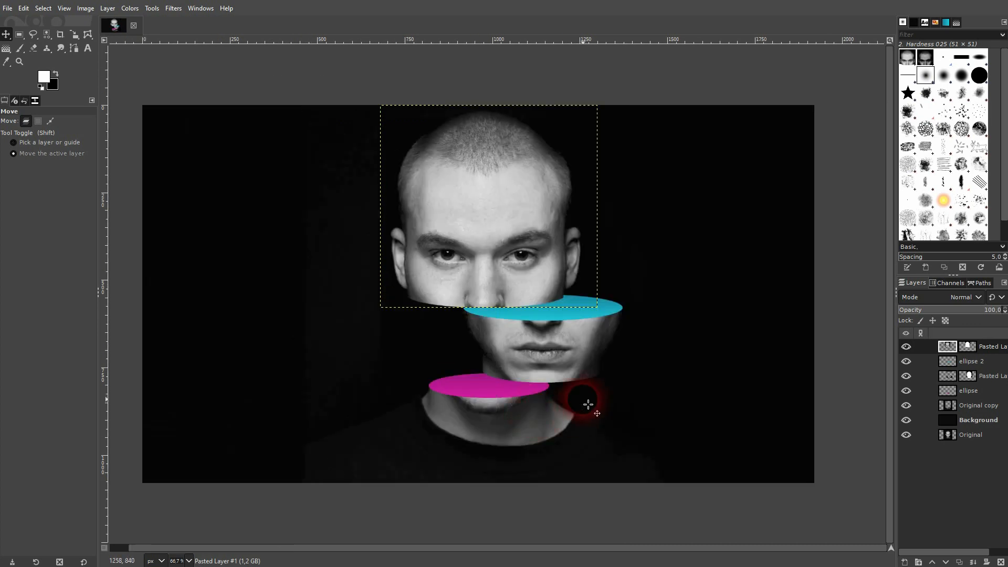
Step: Create a transparent layer named ellipse 3 and draw an elliptical selection of about 493 × 97 px across the forehead
click(904, 562)
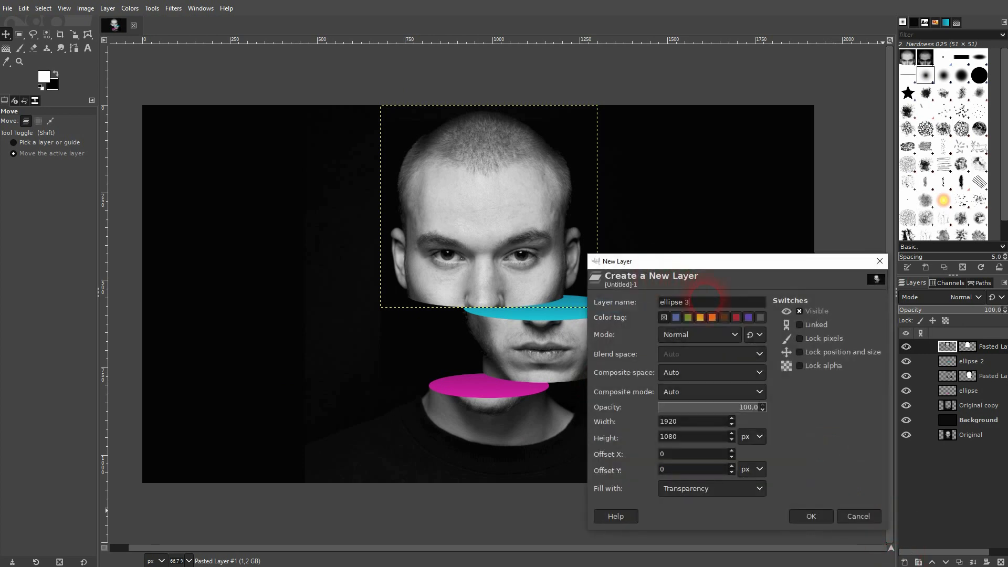
click(831, 522)
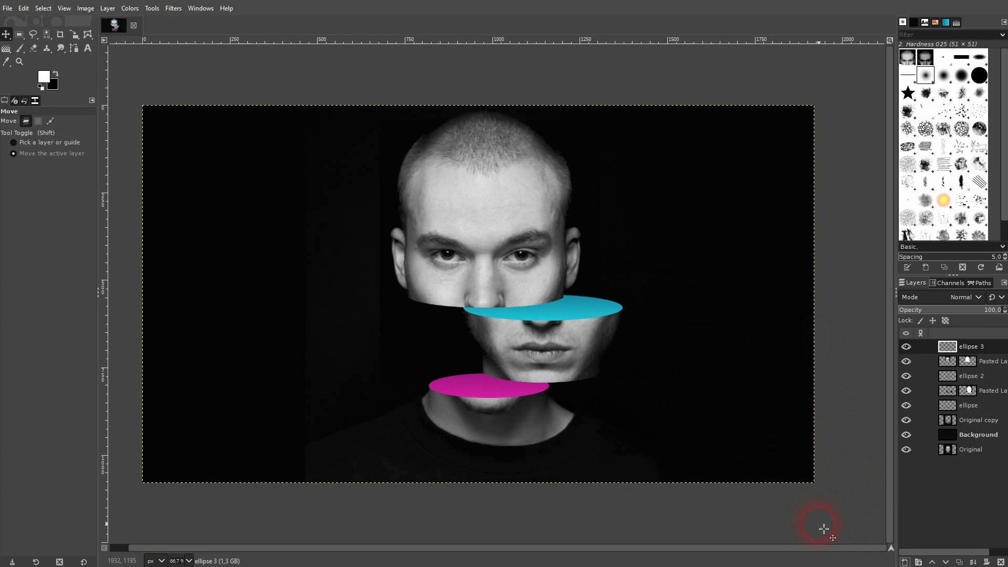
drag(21, 36, 63, 48)
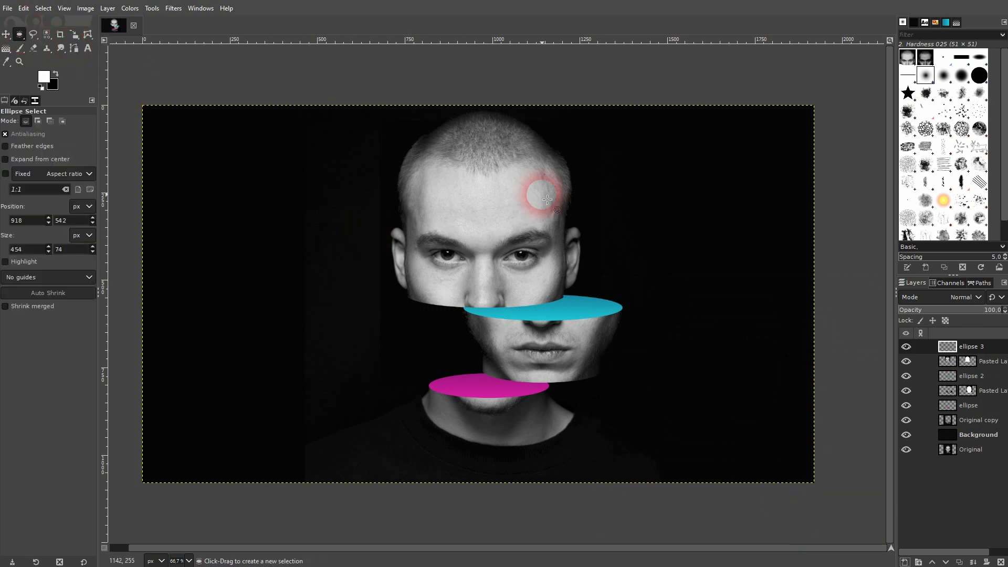
scroll(445, 178, up, 2)
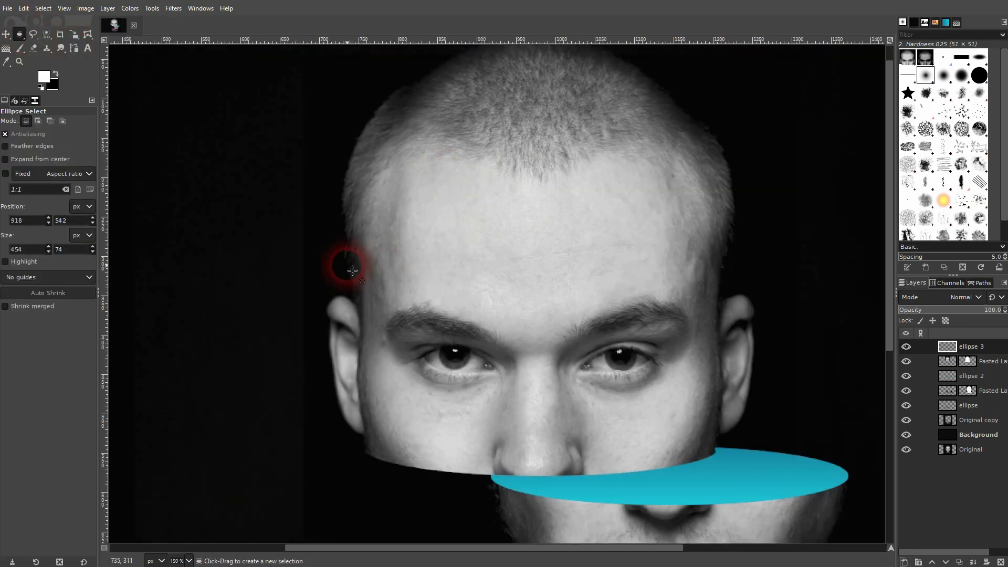
drag(346, 259, 733, 182)
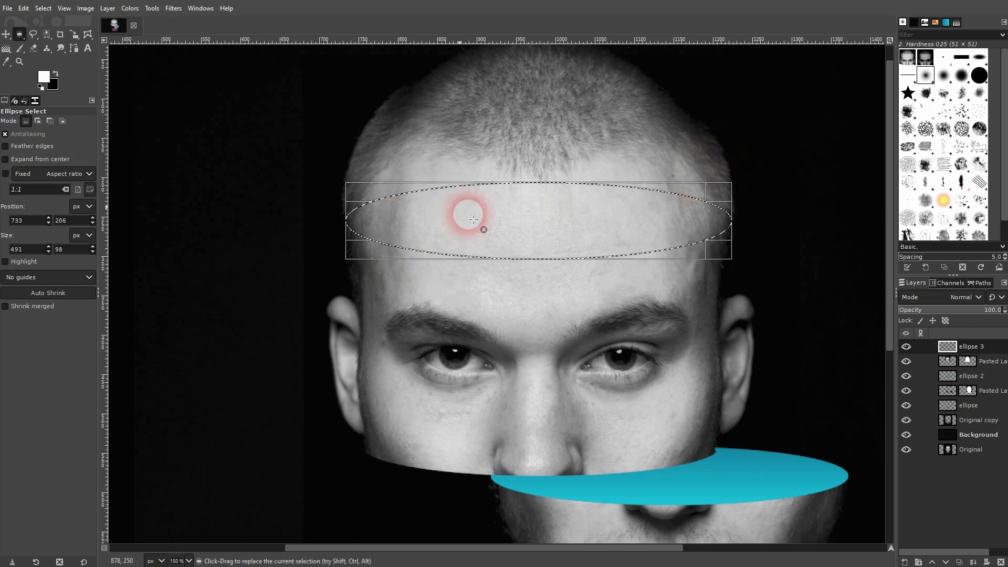
drag(363, 189, 366, 190)
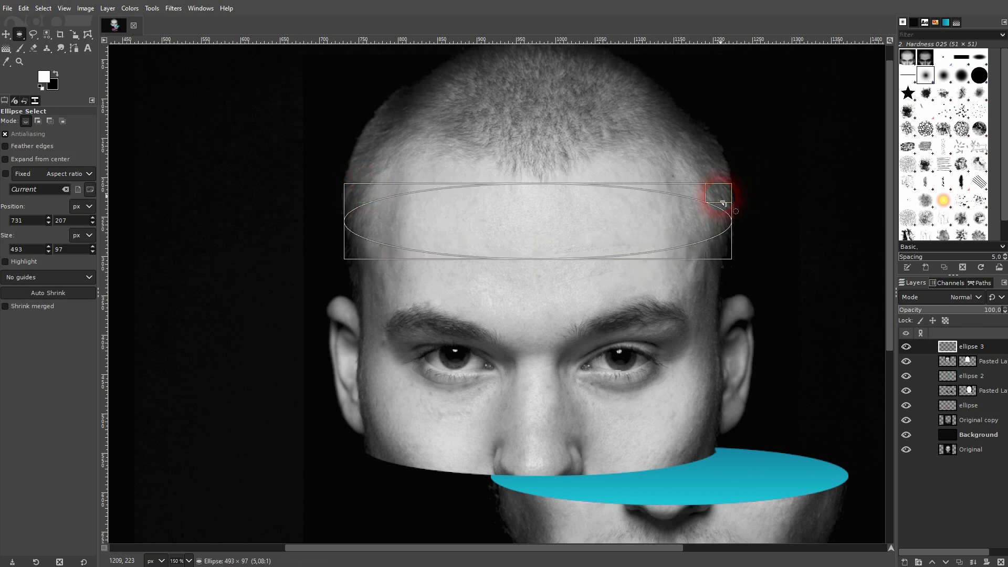
drag(723, 203, 723, 203)
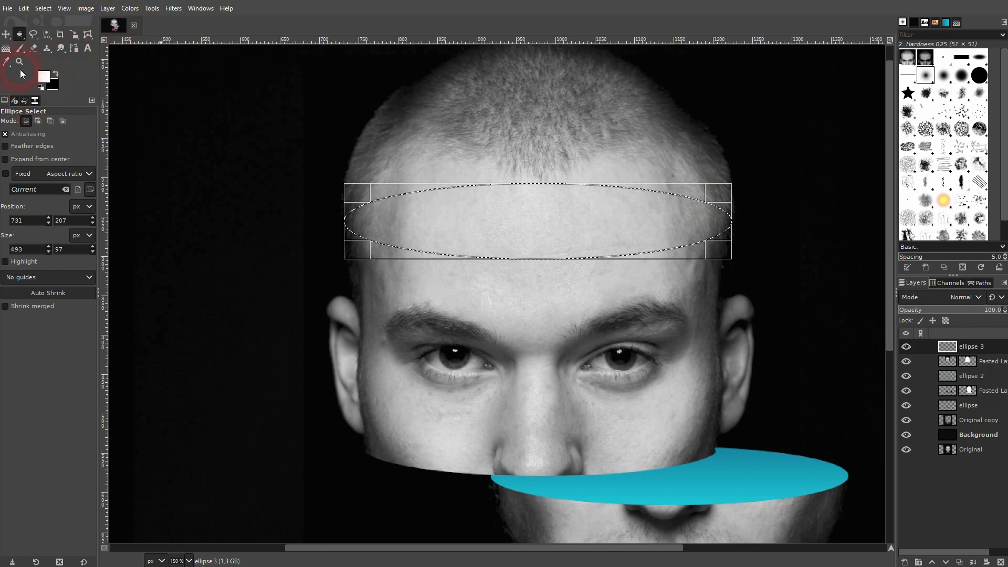
Step: Fill the forehead ellipse with a vertical linear gradient and set its lower endpoint color to yellow d7bd1d
click(5, 48)
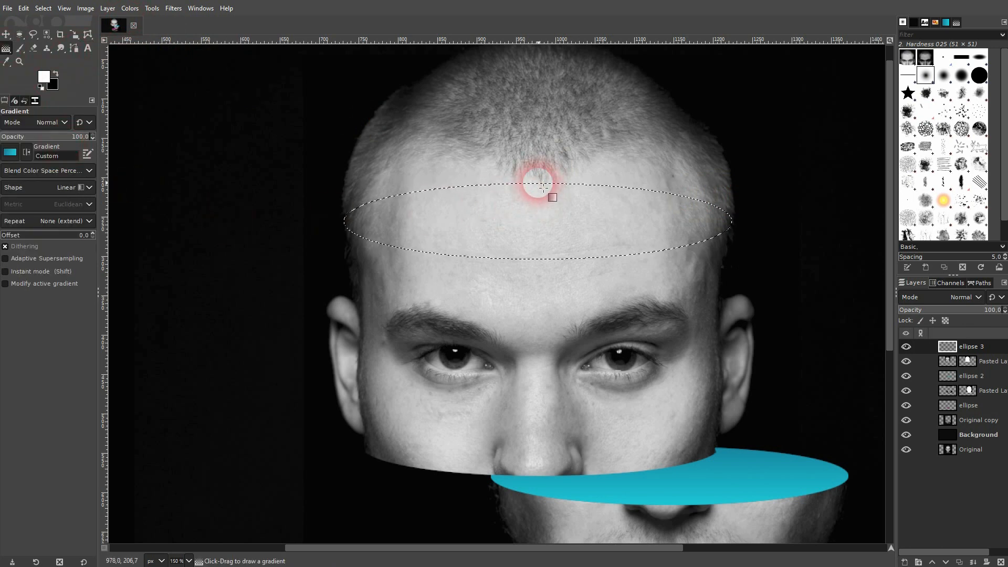
drag(539, 183, 540, 236)
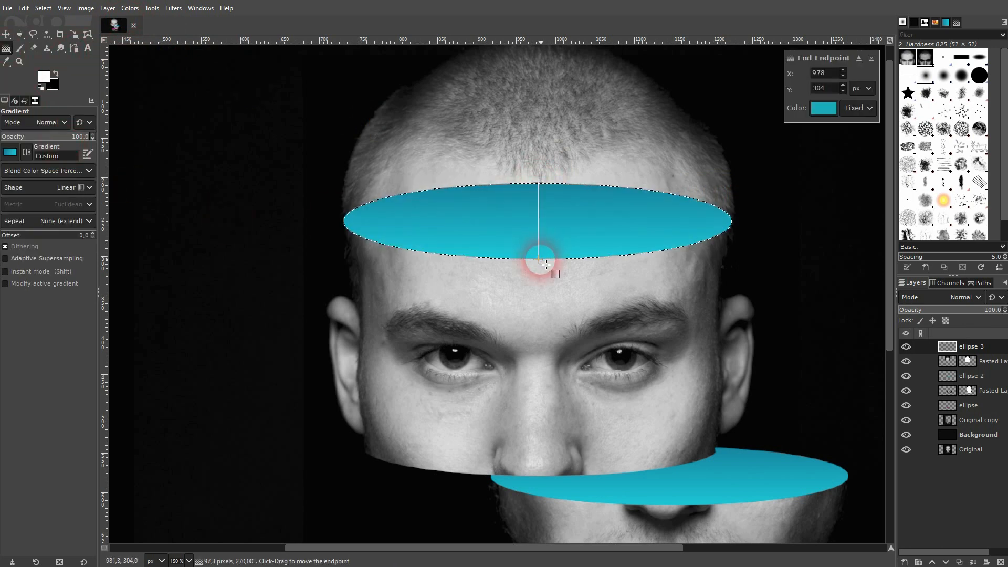
click(817, 112)
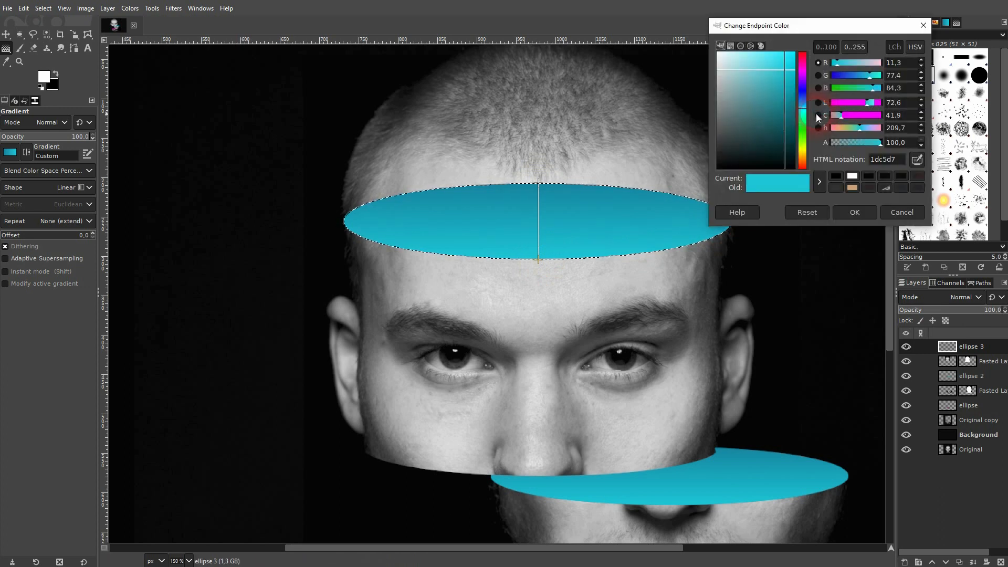
click(804, 152)
click(869, 209)
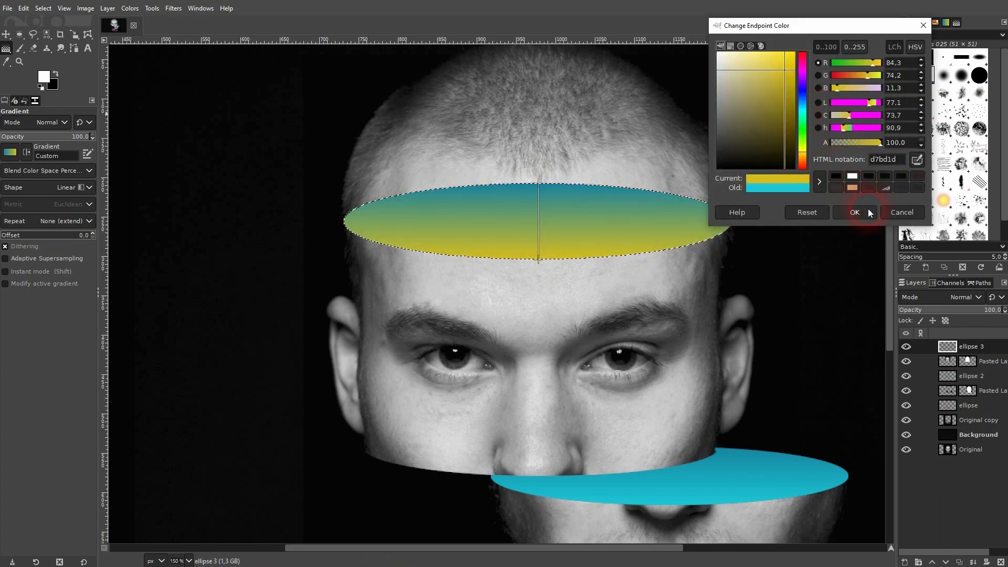
Step: Set the gradient's upper endpoint color to a darker shade of yellow
click(540, 182)
click(831, 111)
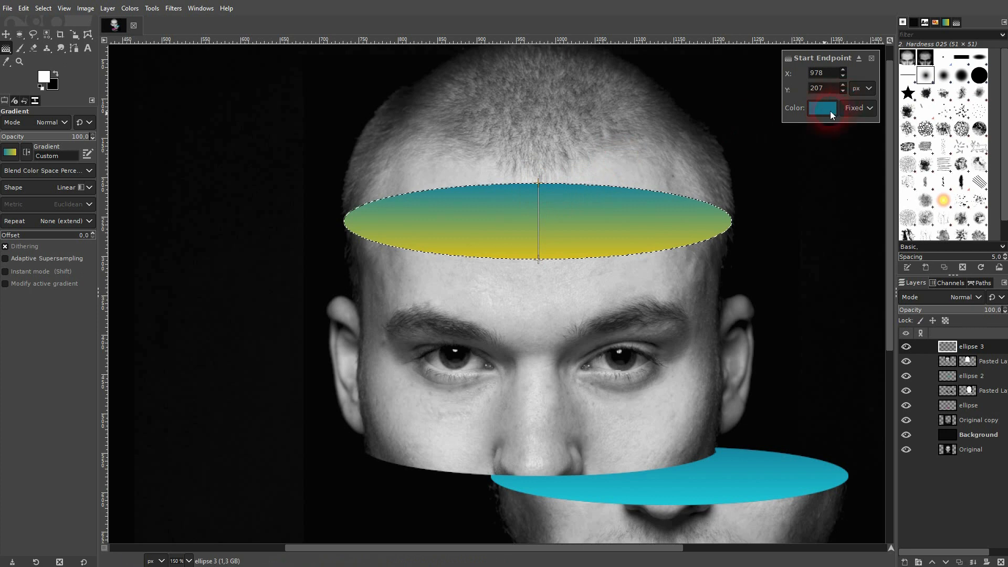
click(802, 151)
click(916, 152)
click(625, 248)
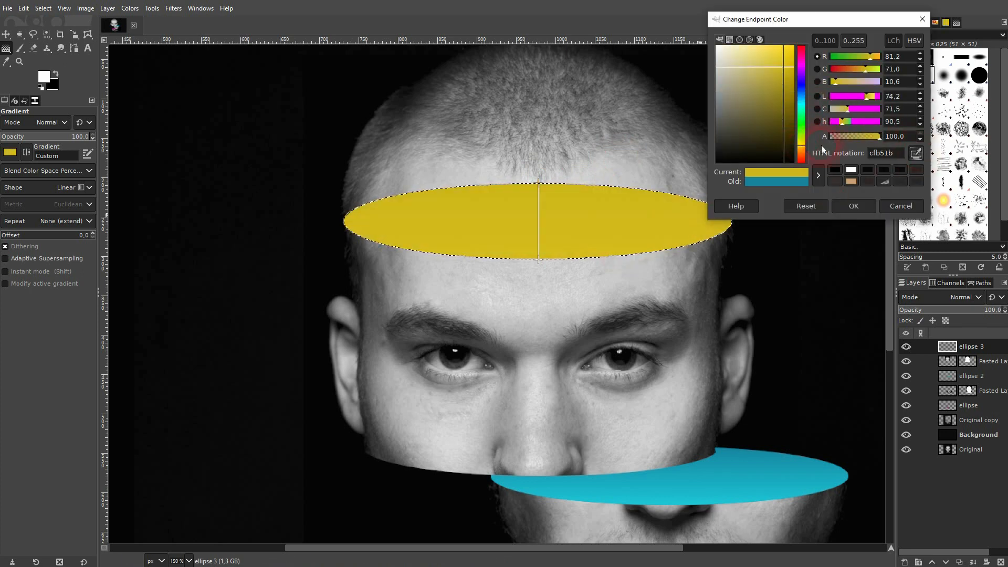
mouse_move(784, 68)
mouse_down()
mouse_move(784, 96)
mouse_move(781, 85)
mouse_up()
click(854, 206)
scroll(851, 209, down, 4)
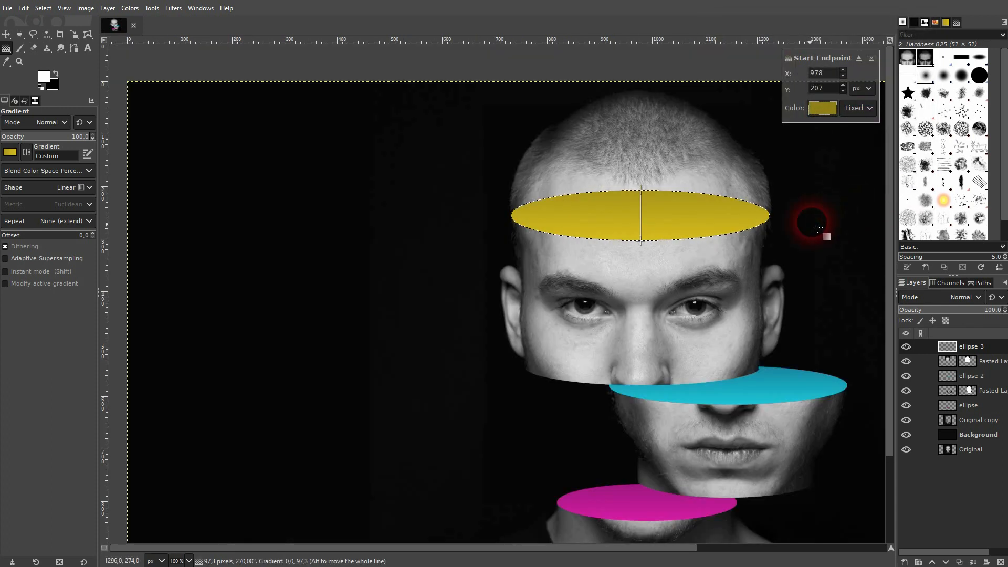
scroll(698, 233, down, 1)
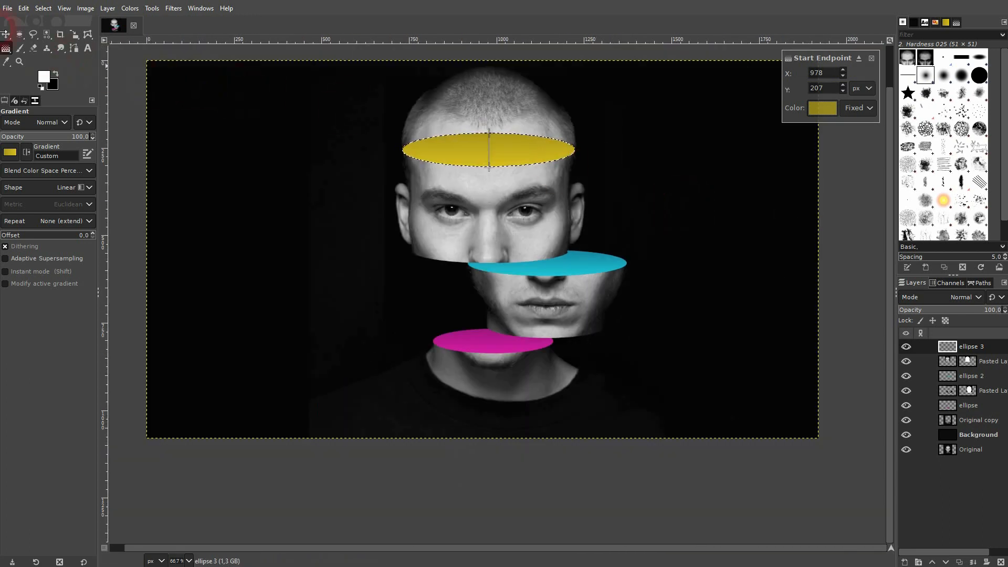
Step: Add a rectangle of about 667 × 265 px to the elliptical selection, covering the scalp from the ellipse's middle upward
click(6, 34)
drag(20, 35, 74, 35)
drag(378, 153, 612, 61)
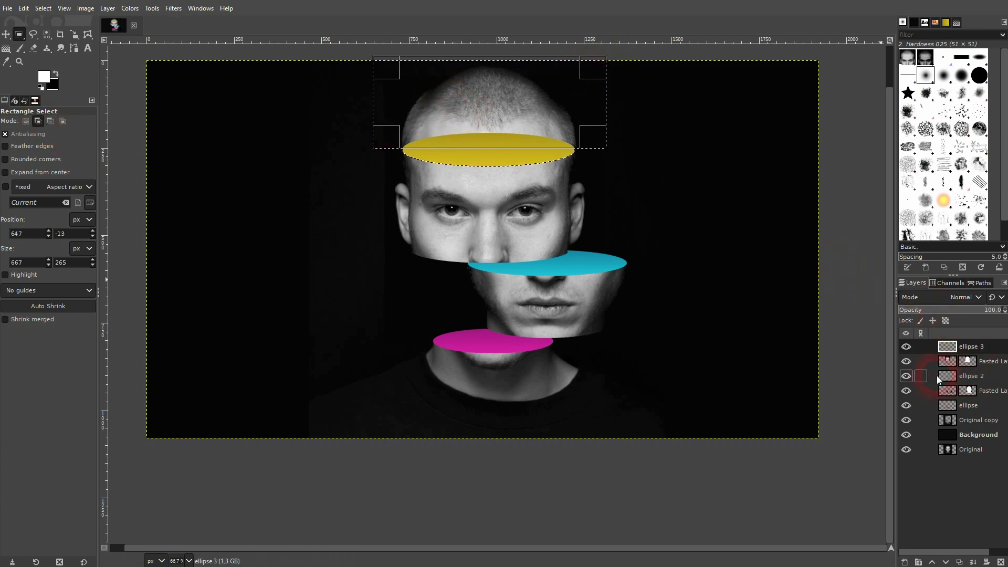
Step: Cut the selected scalp from Pasted Layer #1, paste it as a new layer and raise it above ellipse 3
click(902, 363)
click(903, 362)
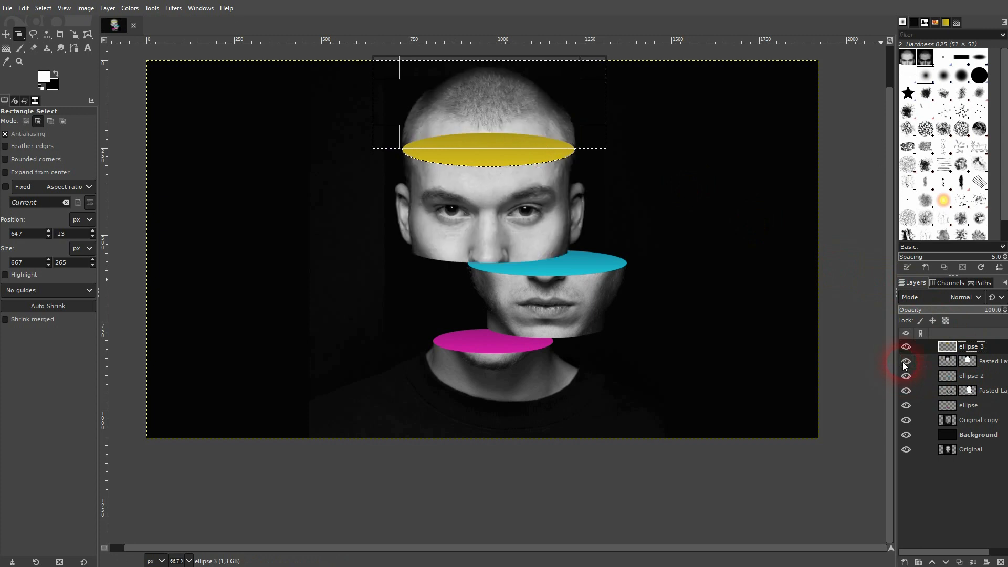
click(949, 361)
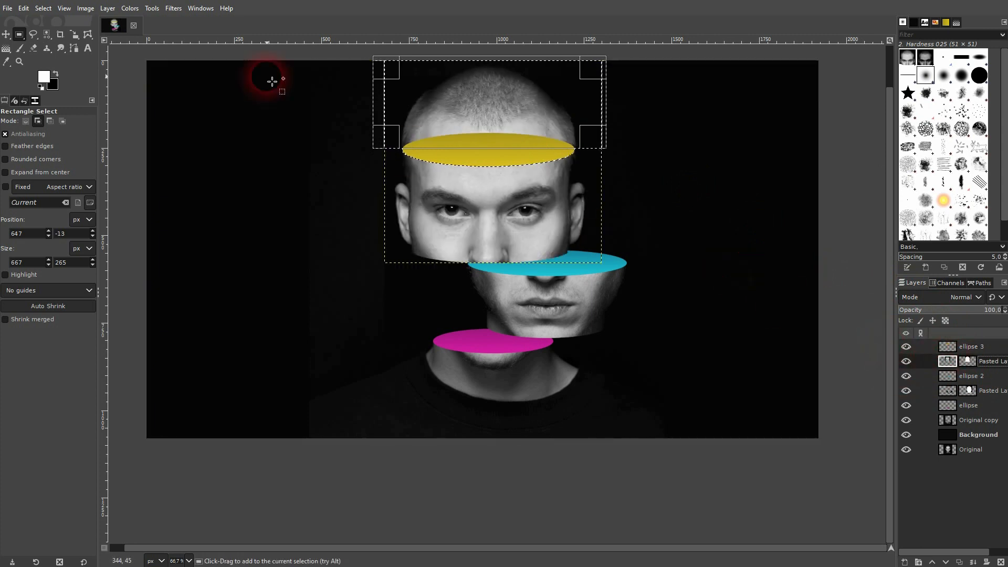
click(24, 9)
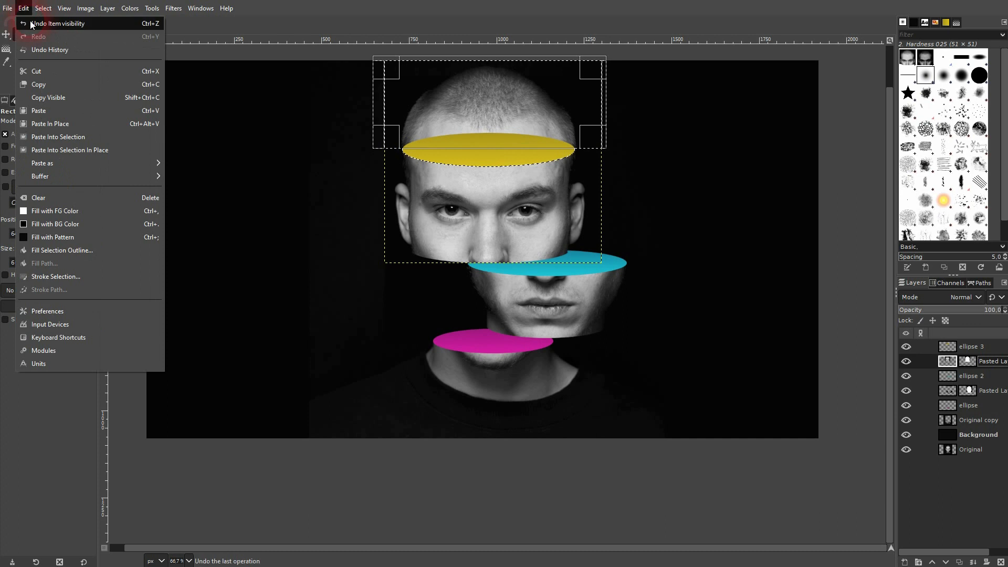
click(52, 76)
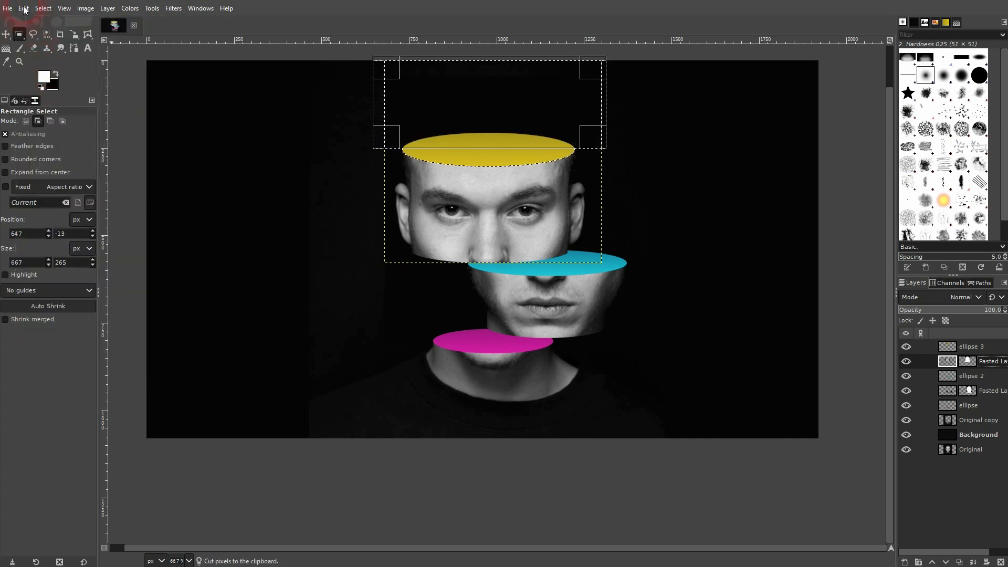
click(24, 9)
click(64, 111)
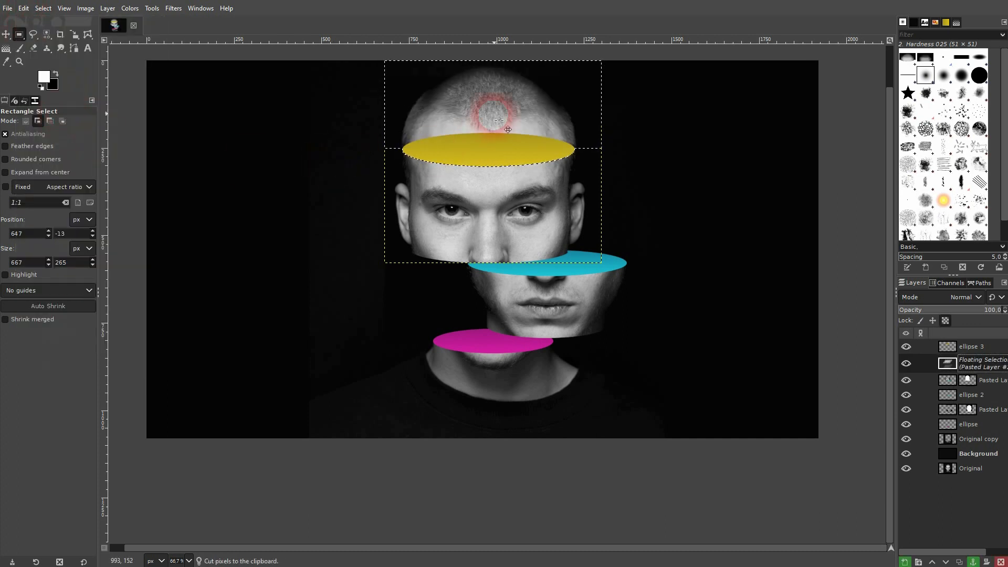
click(905, 562)
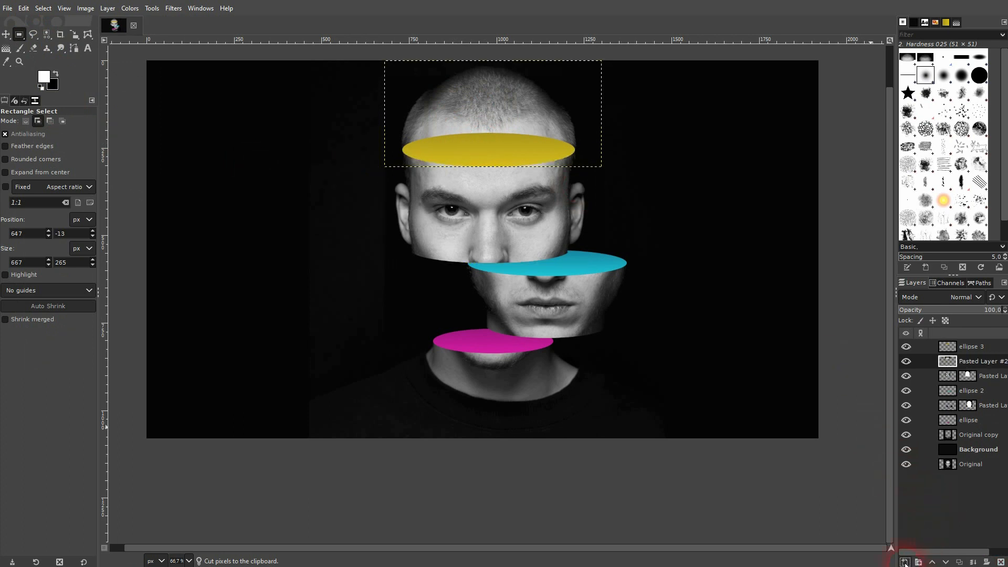
click(933, 562)
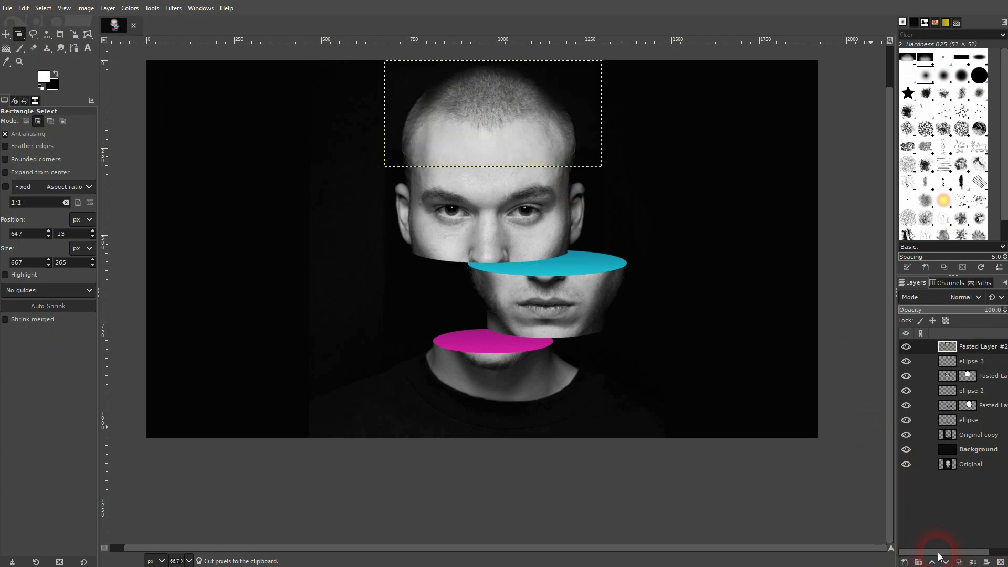
Step: Move the cut scalp piece down and to the right so that it overlaps the yellow ellipse
click(6, 34)
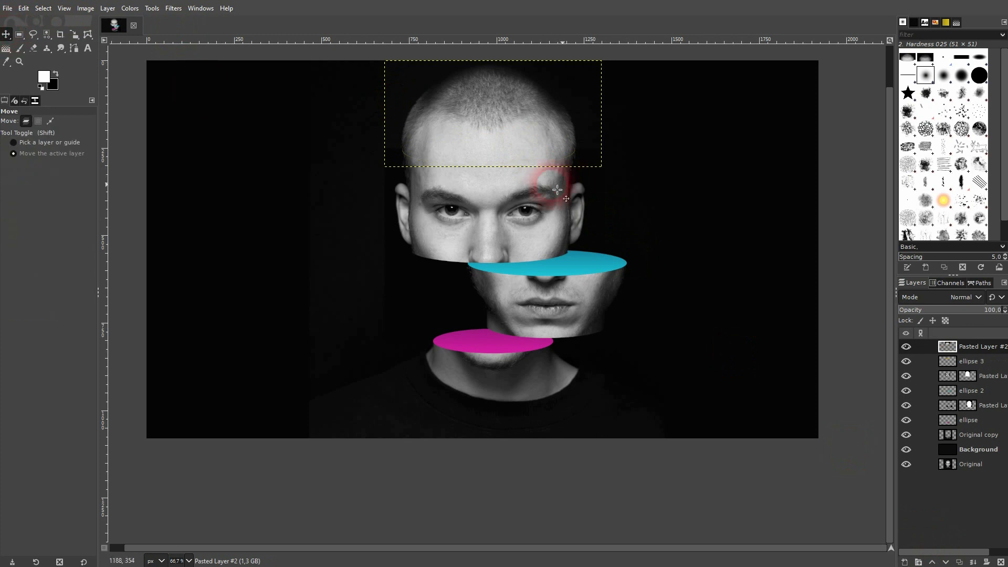
drag(485, 133, 496, 158)
scroll(476, 128, up, 2)
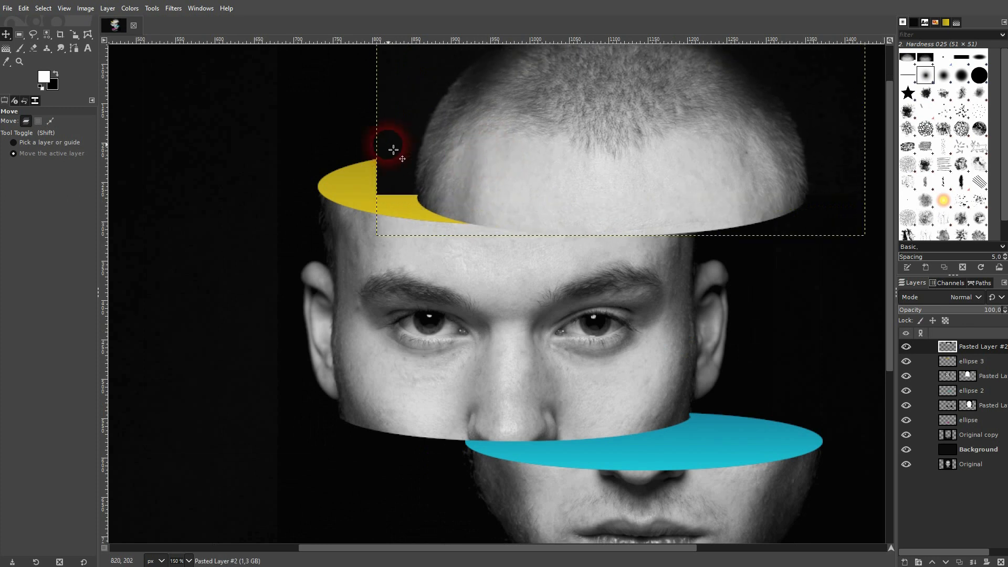
Step: Select the dark surroundings on the scalp layer by color with a 10.5 threshold and invert the selection
click(47, 34)
click(398, 162)
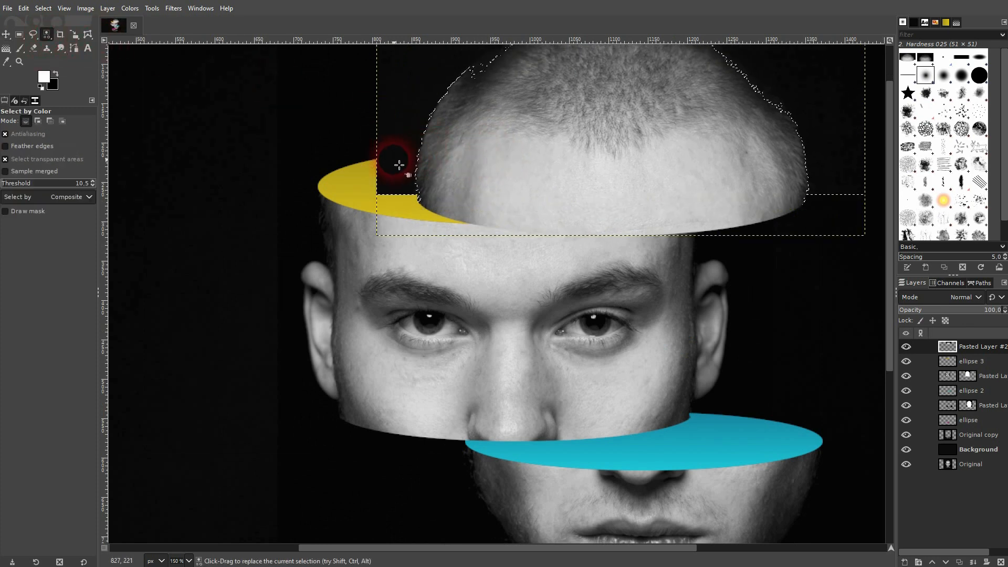
click(53, 10)
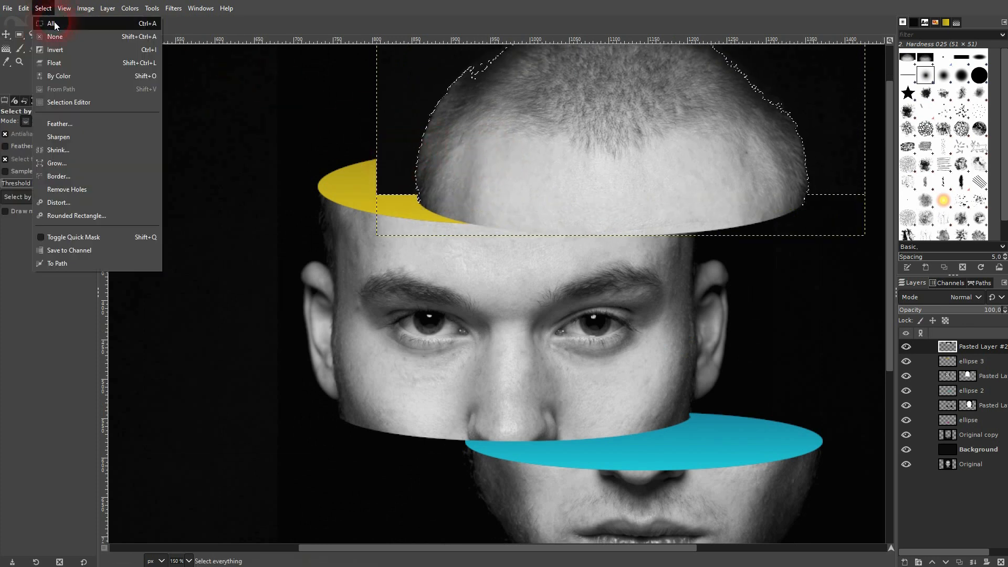
click(69, 56)
Step: Add a layer mask initialized from the selection to the scalp layer Pasted Layer #2, and clear the selection
click(980, 346)
right_click(980, 346)
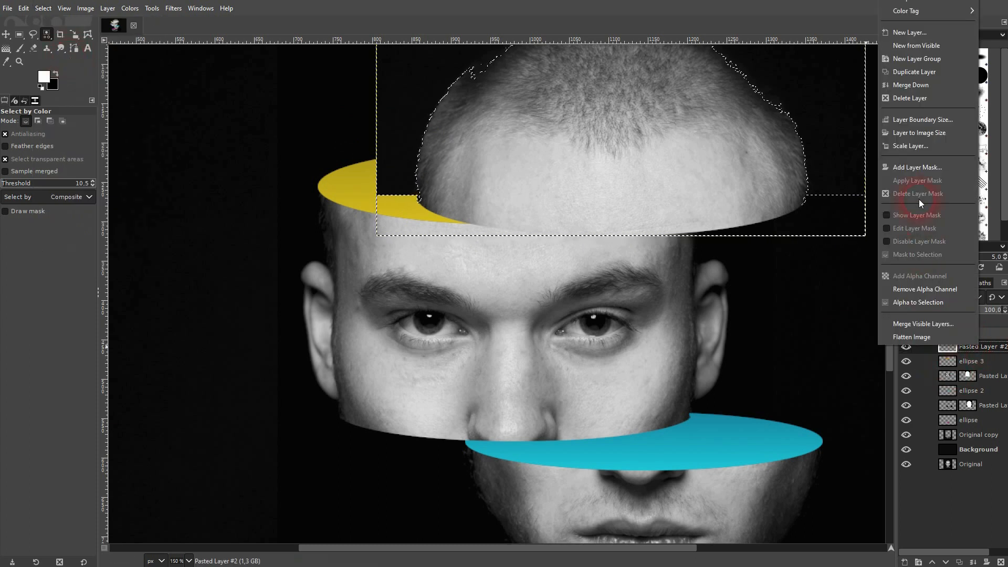
click(903, 166)
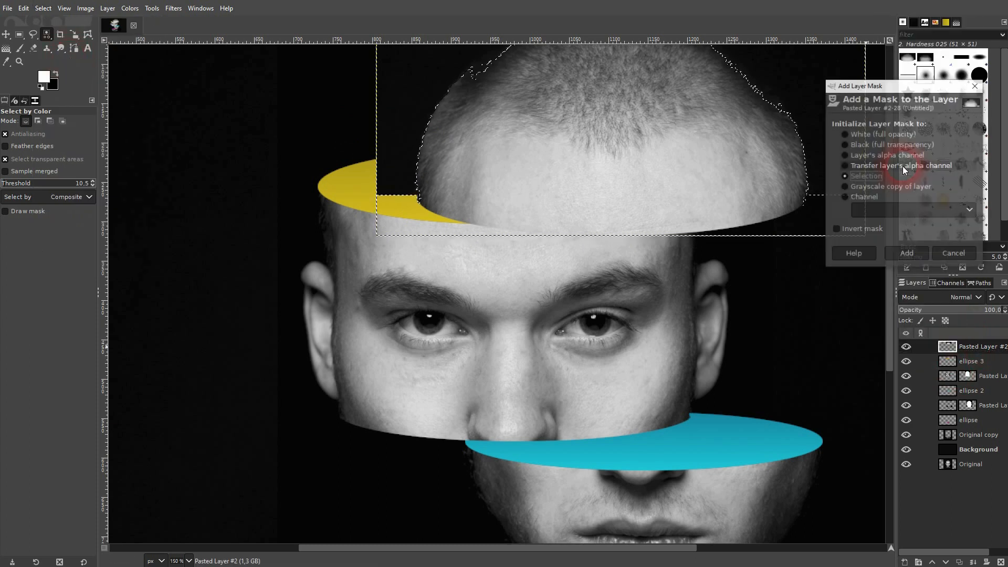
click(908, 253)
click(7, 35)
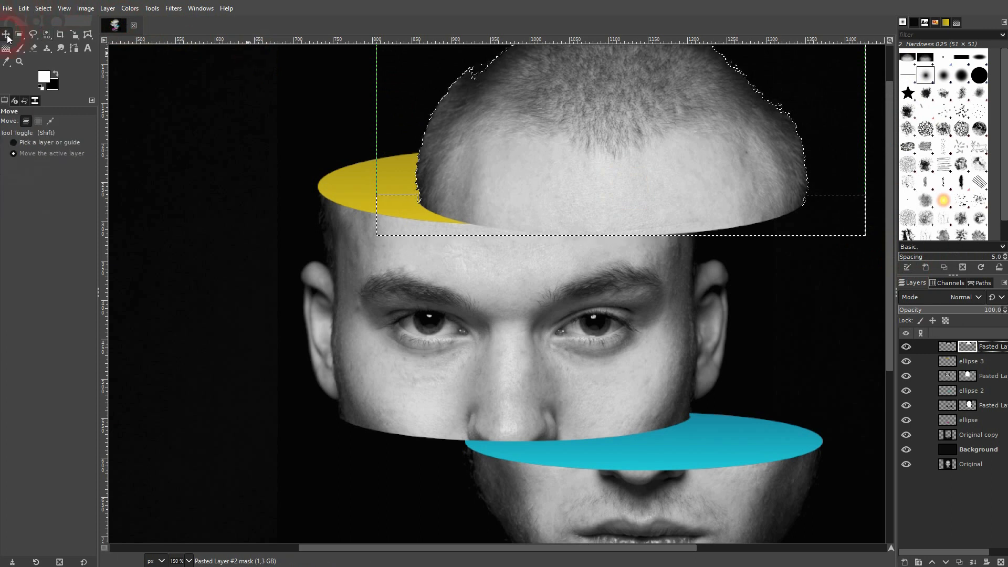
click(43, 9)
click(93, 38)
scroll(439, 196, down, 2)
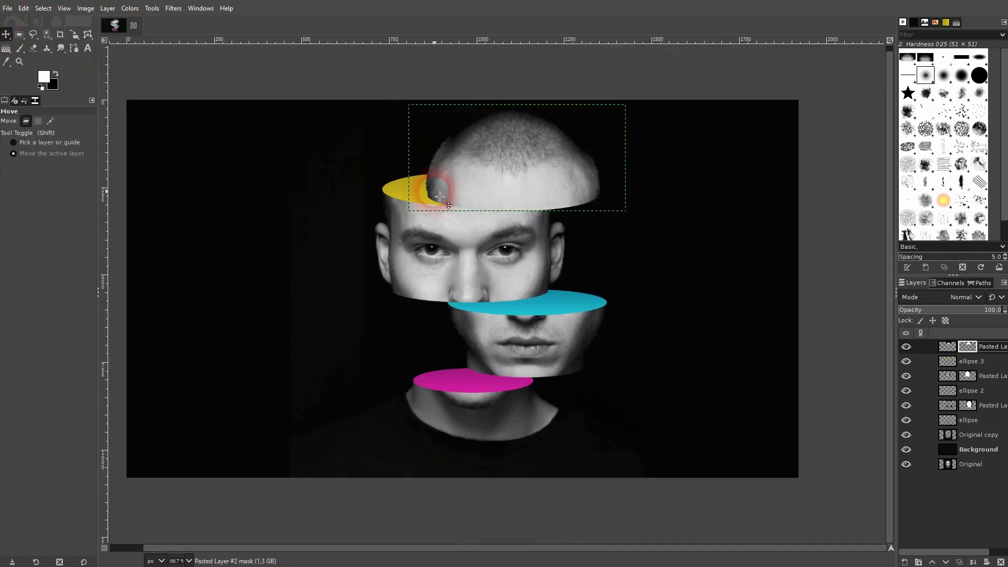
drag(493, 170, 505, 160)
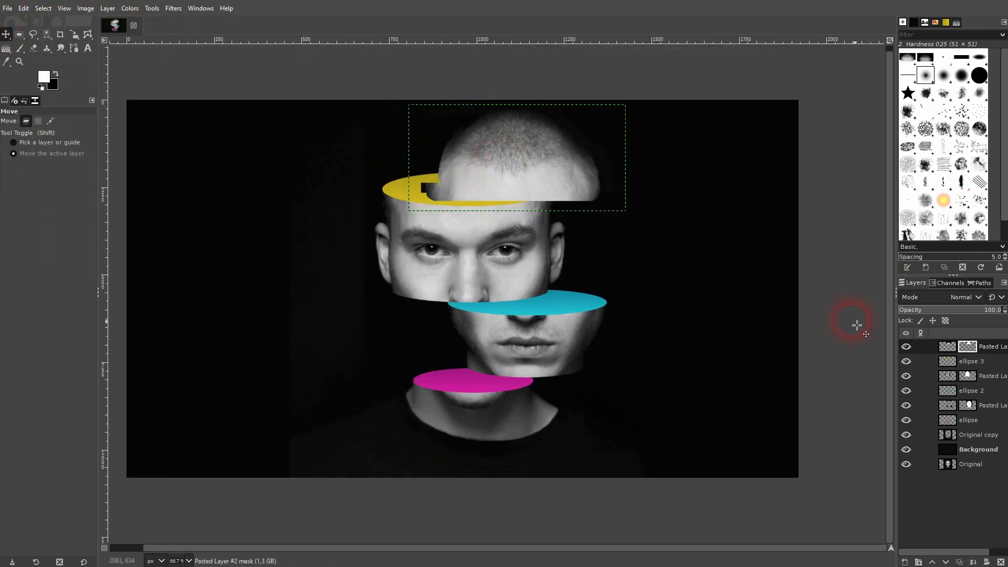
key(ctrl+z)
Step: Make the scalp layer's image active instead of its mask and move the scalp up and slightly right, overlapping only the yellow ellipse's back edge
click(948, 347)
click(520, 190)
drag(524, 193, 523, 156)
ctrl+scroll(565, 258, down, 1)
ctrl+scroll(525, 270, up, 1)
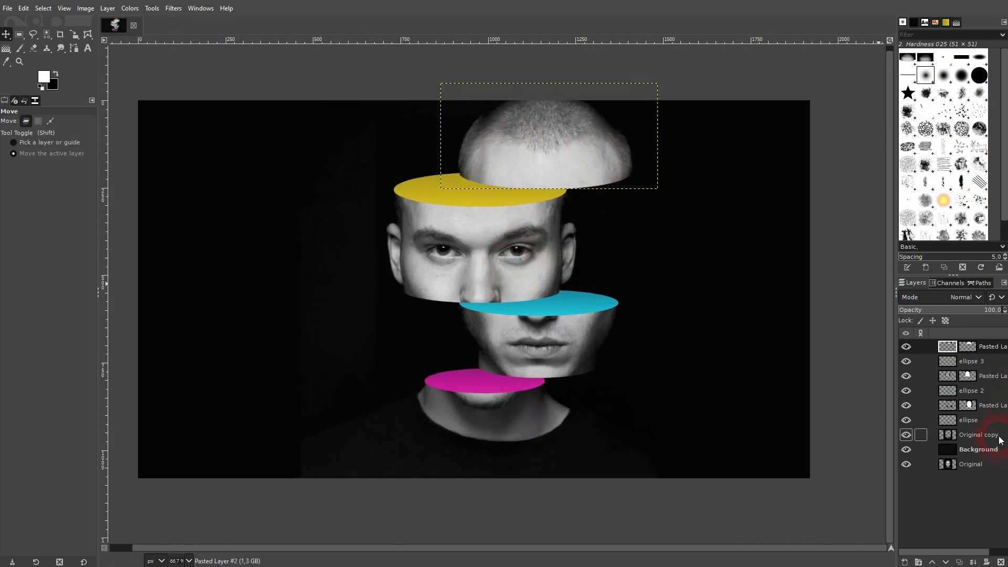
Step: Hide the Original layer, briefly hiding the Background layer as well to check the cutout pieces
click(906, 465)
click(906, 451)
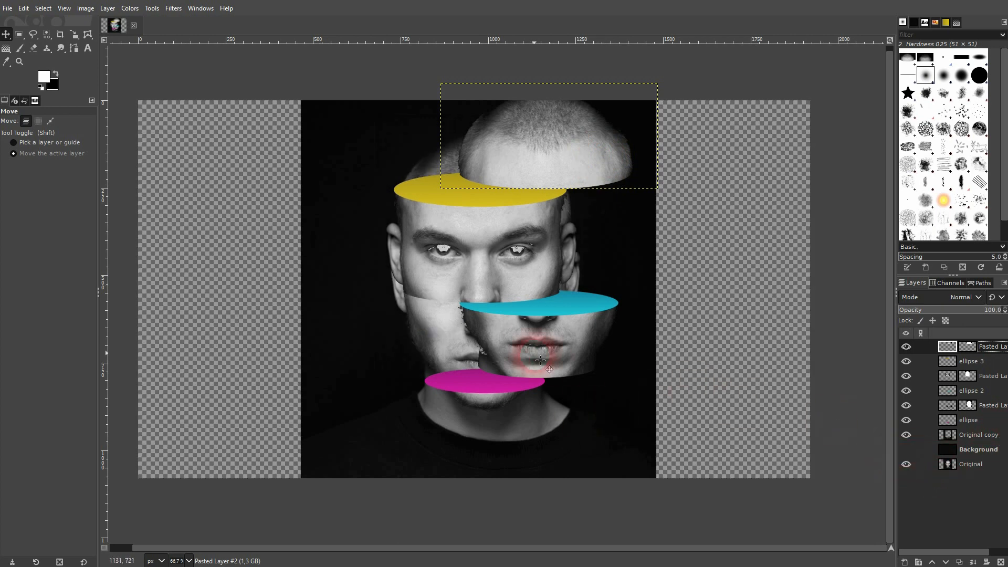
click(906, 465)
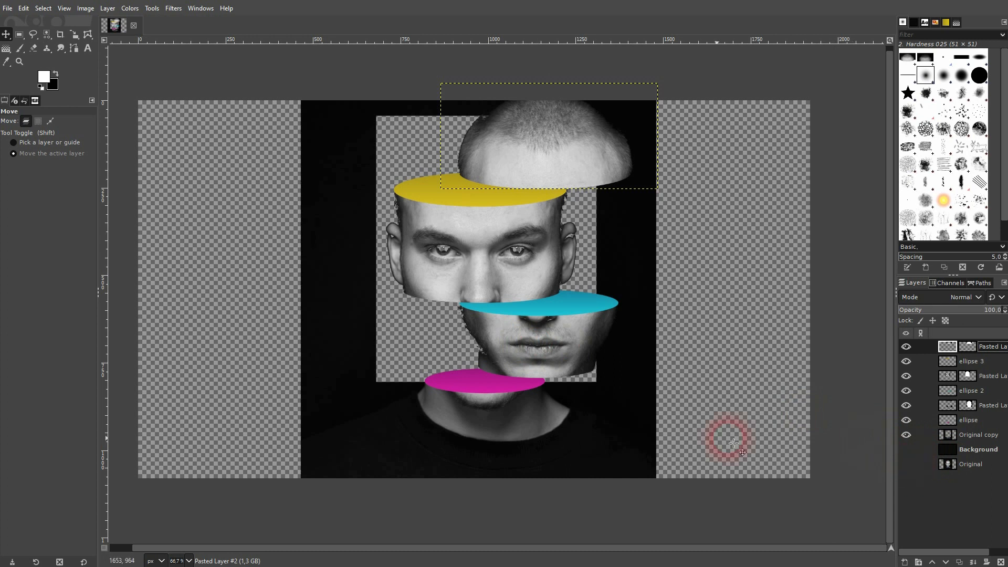
click(906, 449)
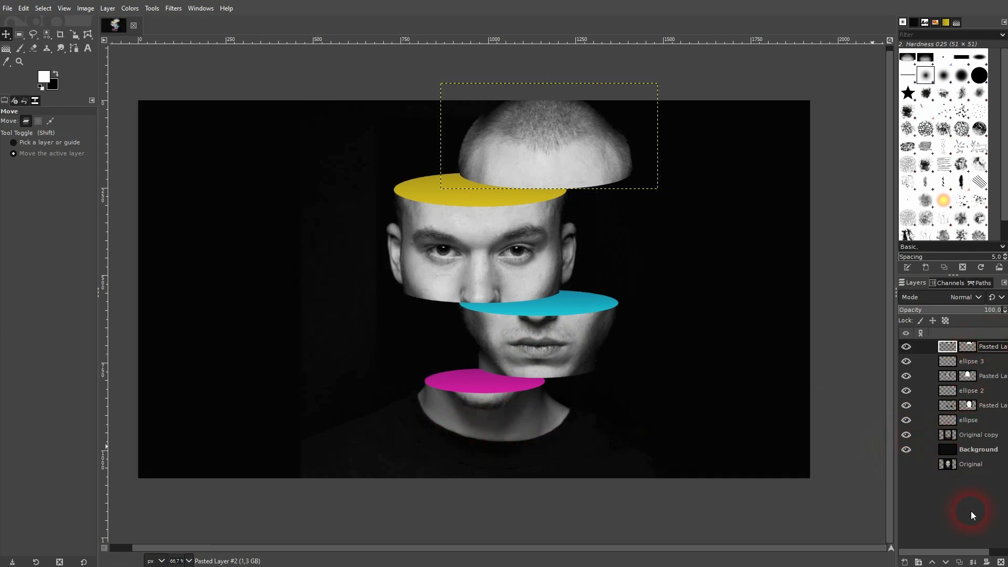
Step: Shift the scalp slightly up and right, and merge all head-piece and ellipse layers down into Original copy
drag(540, 156, 546, 148)
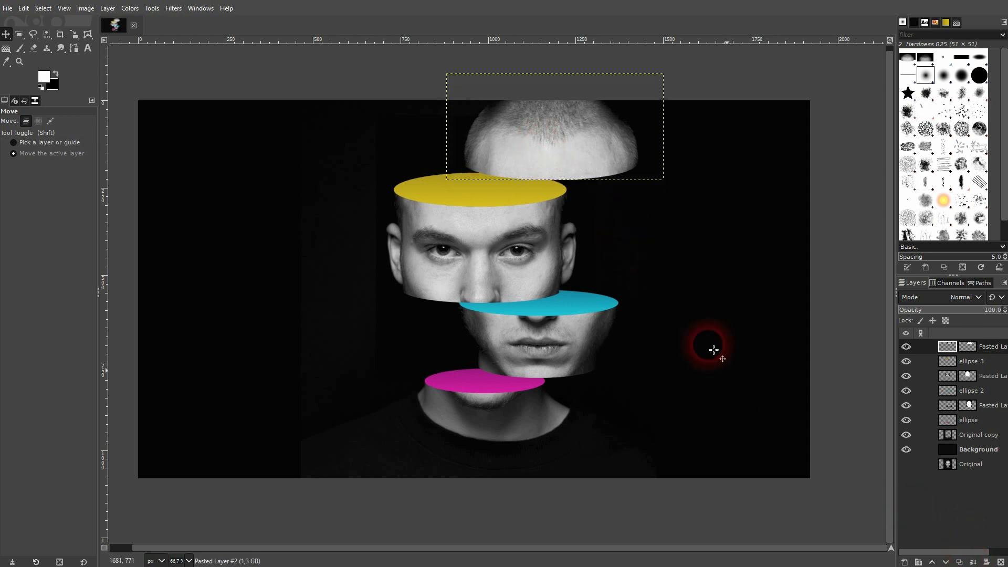
click(972, 562)
click(972, 562)
click(973, 562)
click(972, 563)
click(972, 562)
click(972, 563)
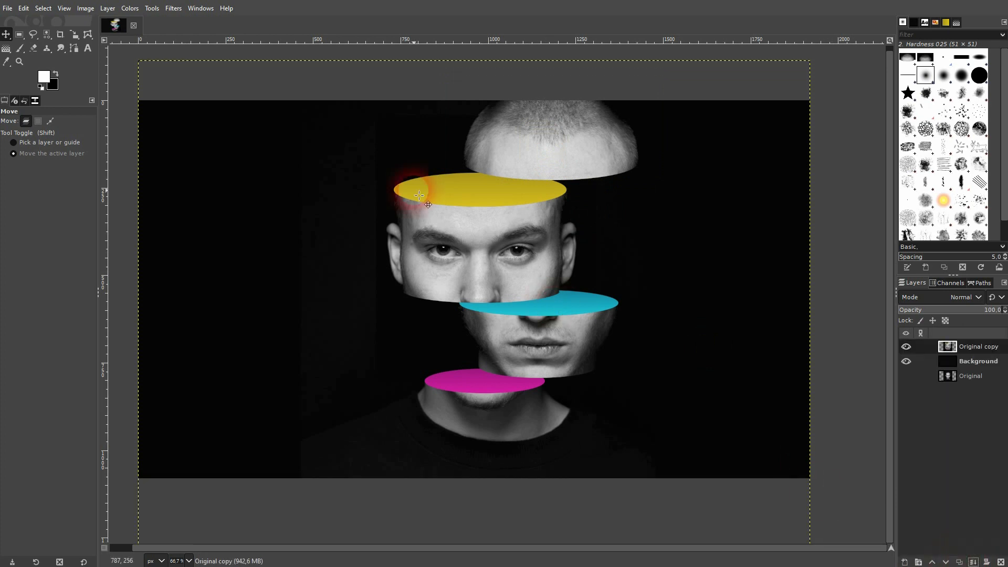
Step: Move the merged Original copy layer down and to the left so the whole scalp fits inside the canvas
drag(468, 245, 442, 270)
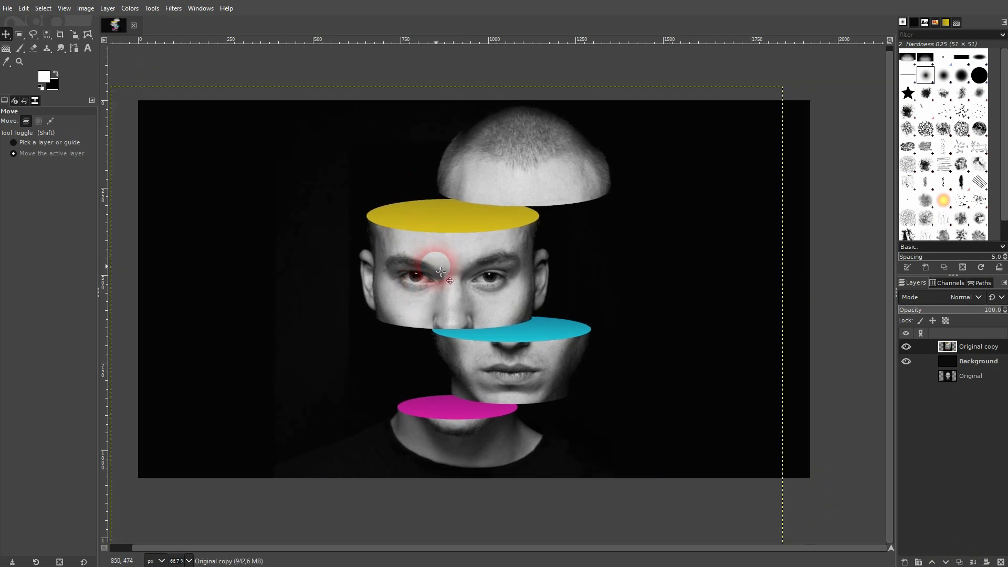
scroll(429, 284, down, 1)
scroll(428, 283, up, 1)
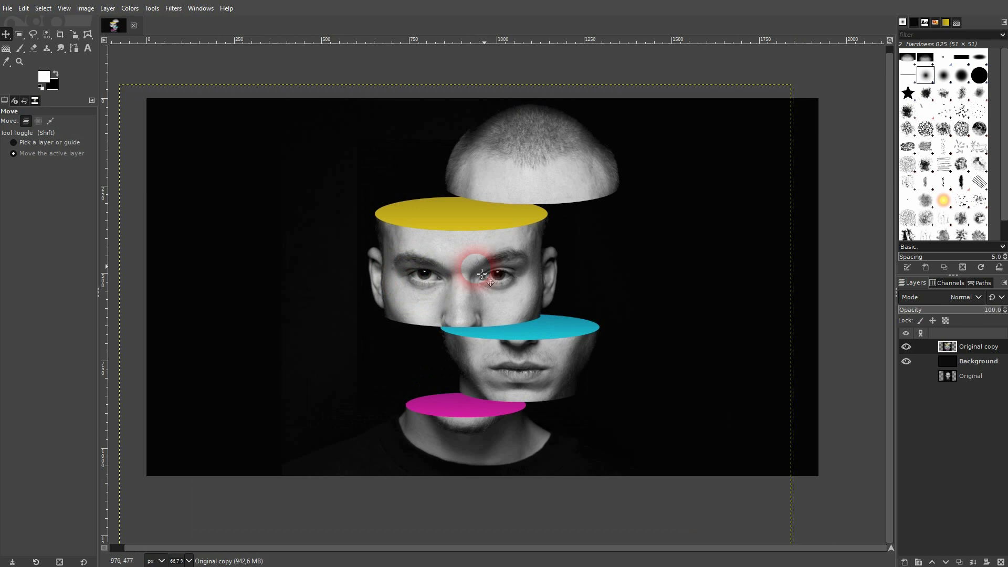